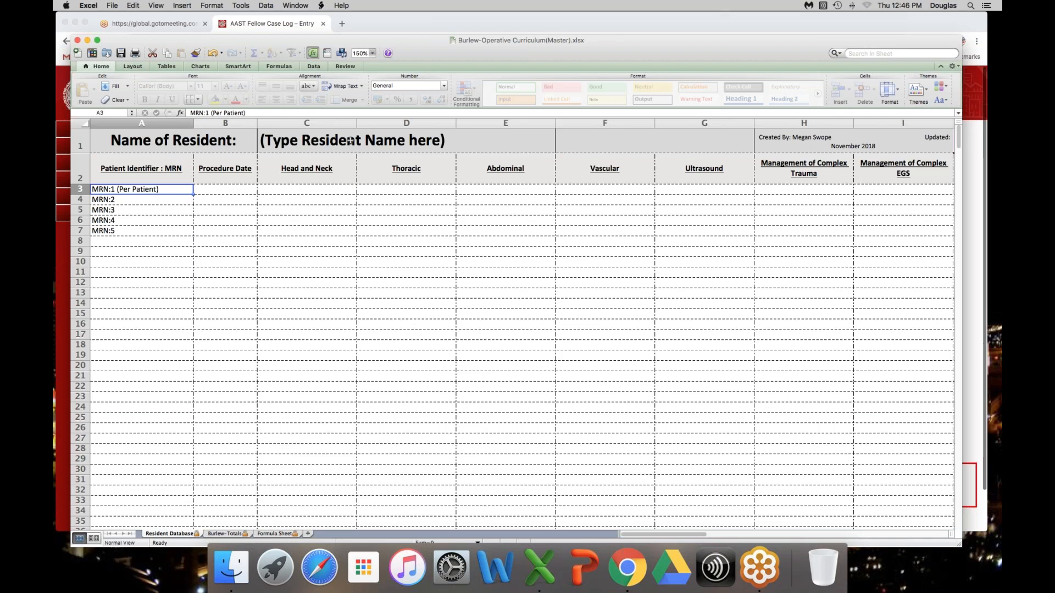
Step: Enter the resident's full name in the Name of Resident heading of the Resident Database sheet
left_click(350, 141)
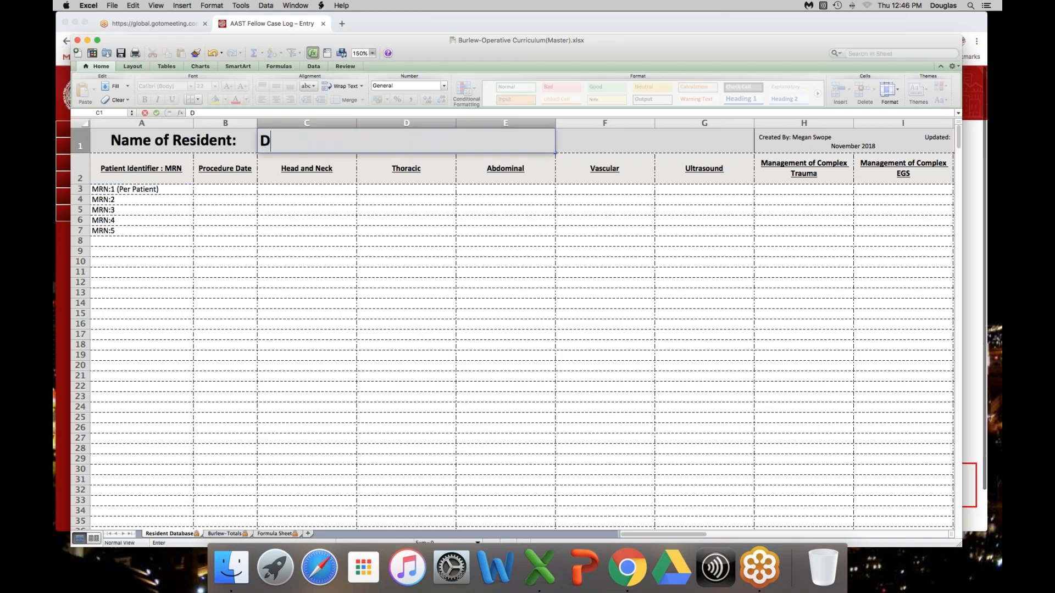
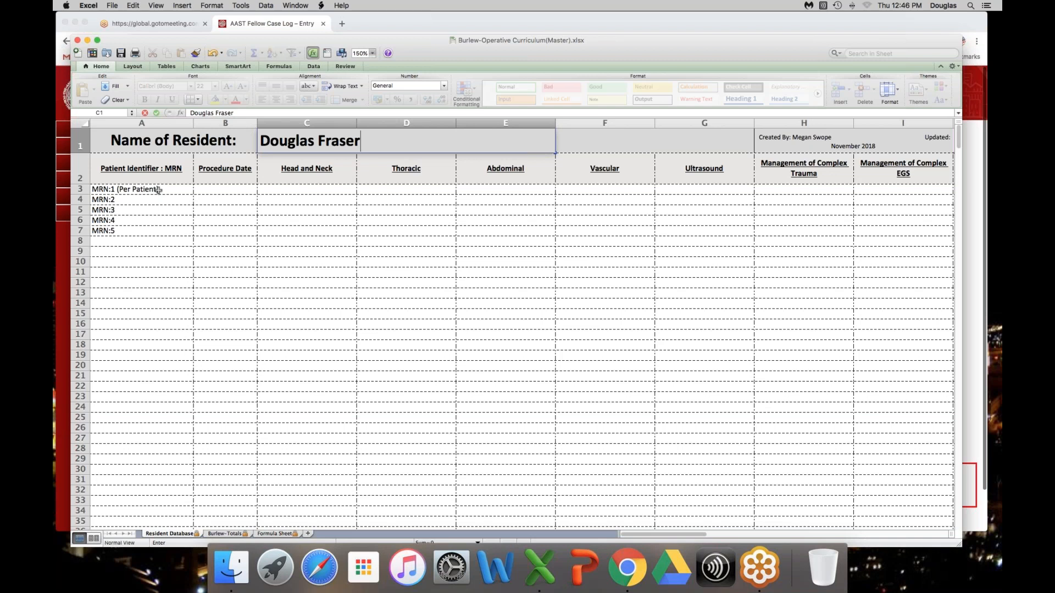
Step: Fill in the first patient row with the patient's MRN and the procedure date 11/29/2018
left_click(159, 190)
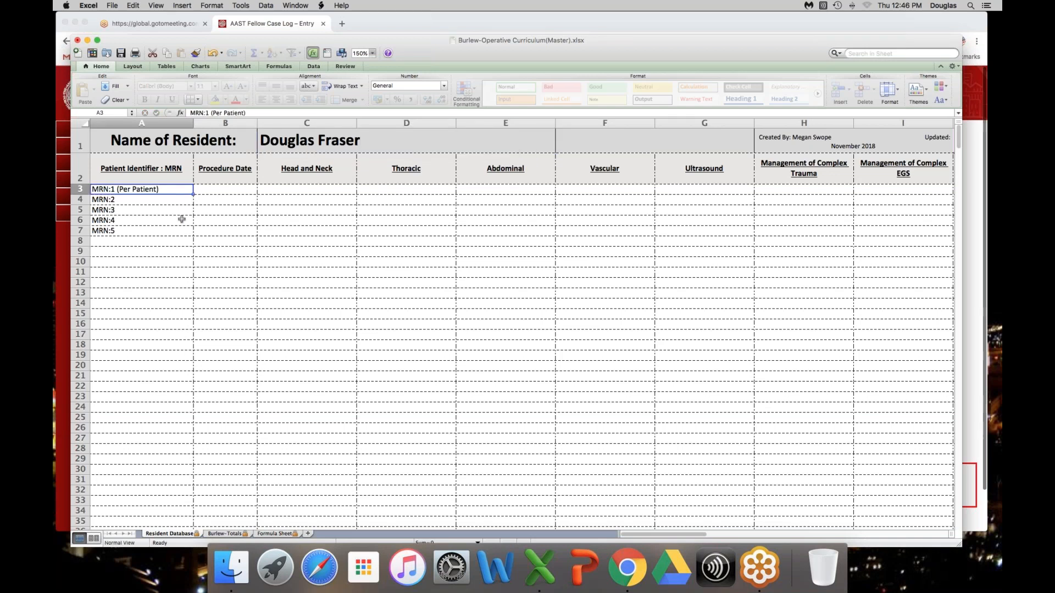
type("123")
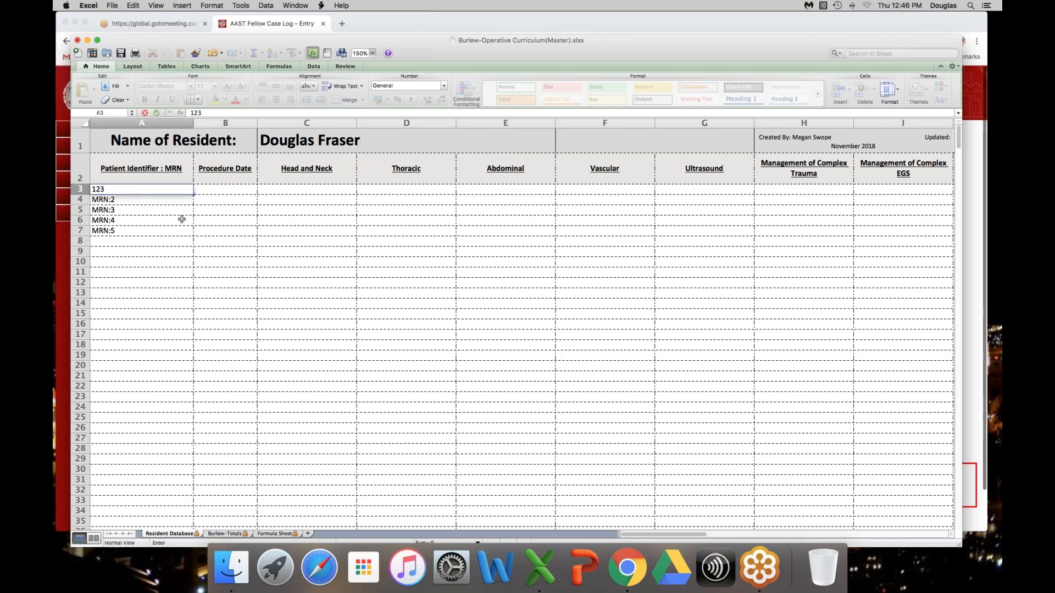
type("45")
left_click(241, 187)
type("11/29/201")
type("8")
key("Tab")
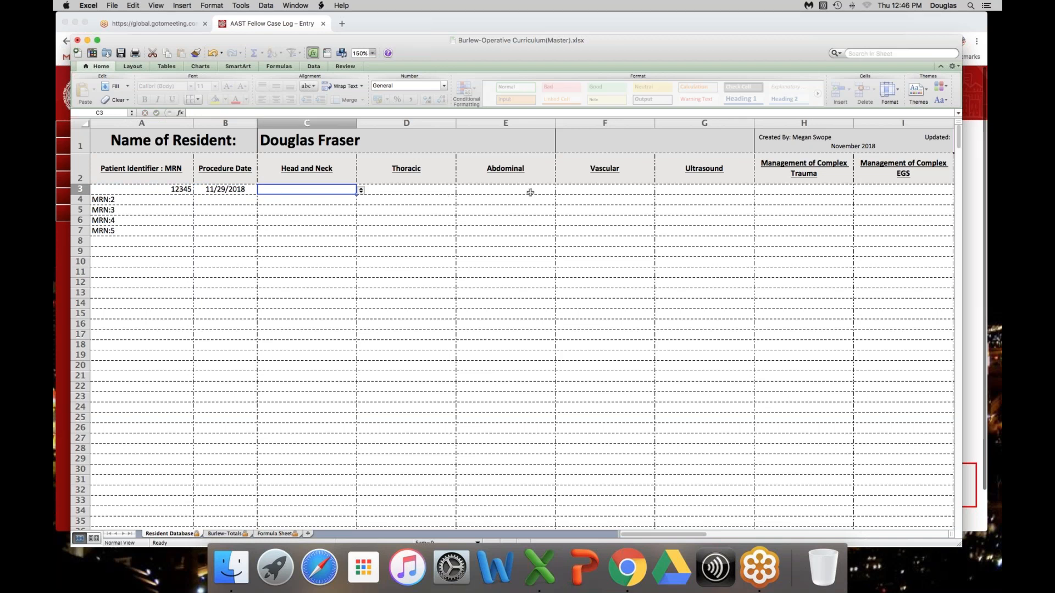
Step: Set the first patient's Abdominal procedure to Essential-SPLEEN-Splenectomy, splenorrhaphy
left_click(551, 190)
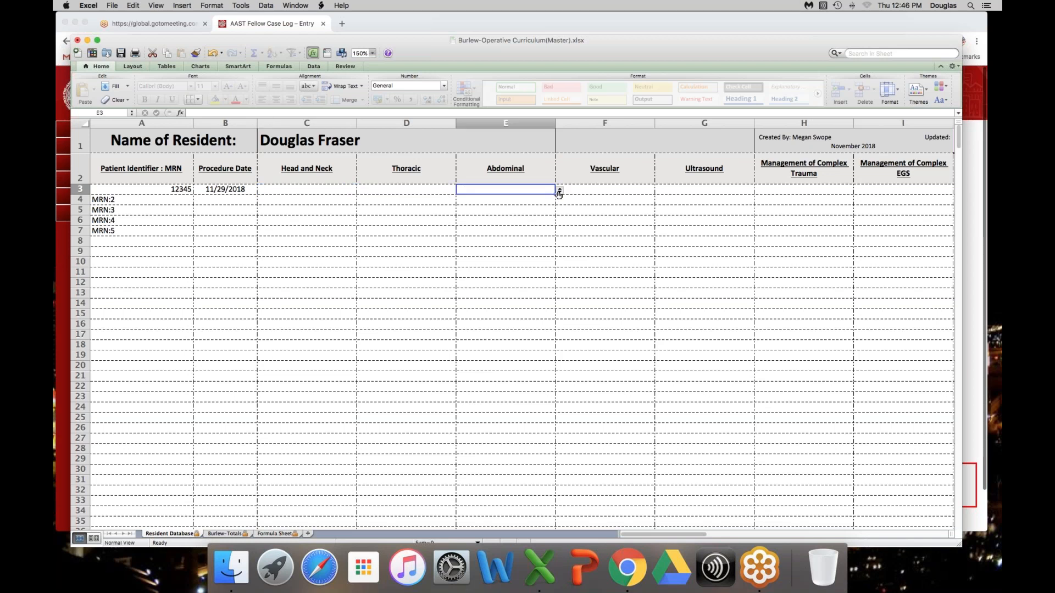
left_click(560, 192)
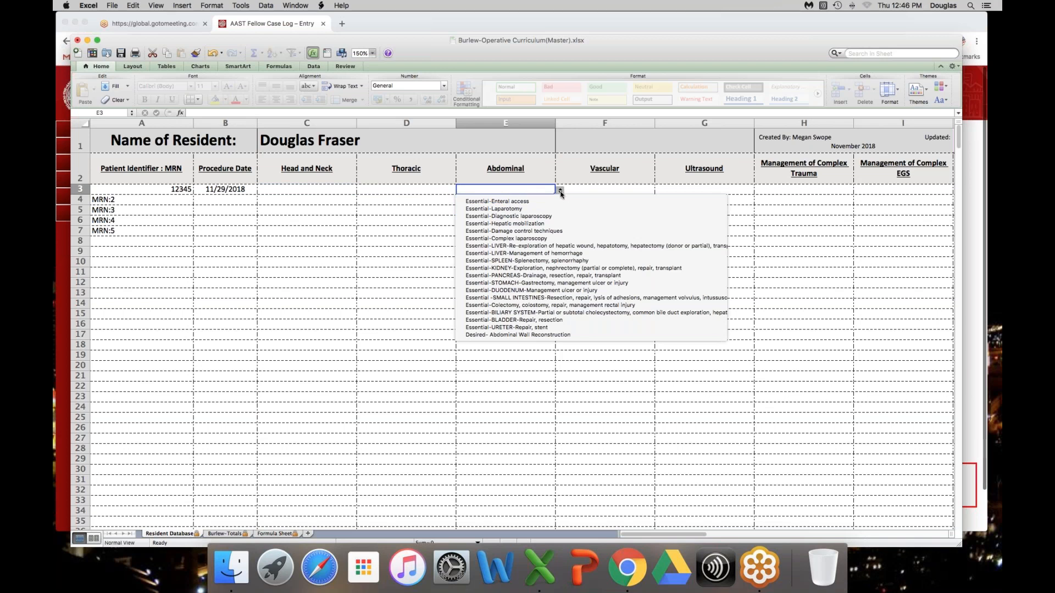
left_click(577, 261)
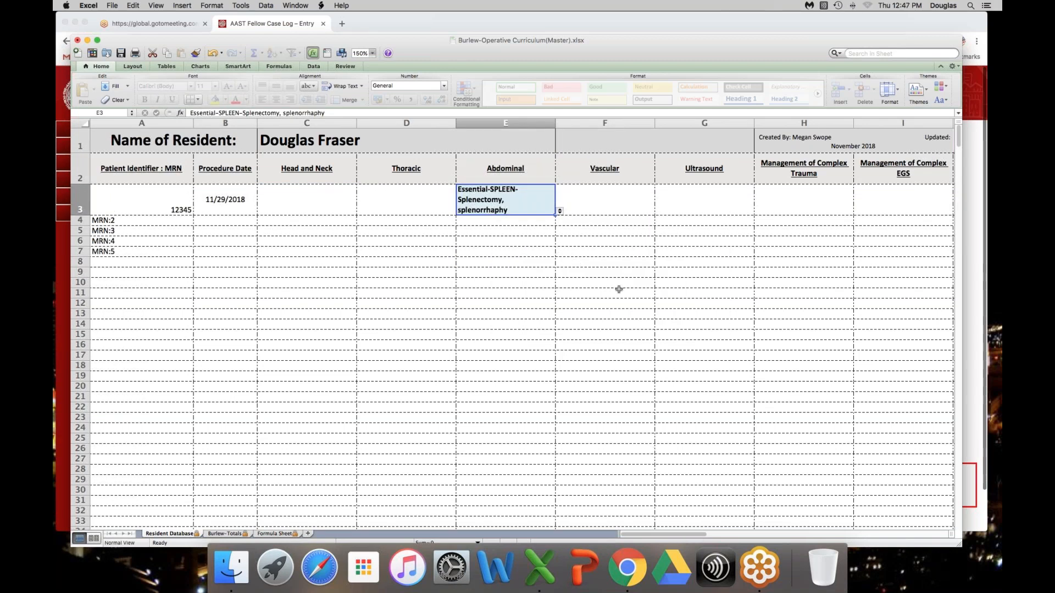
Step: Set the first patient's Ultrasound procedure to Essential-FAST/E-FAST
left_click(744, 208)
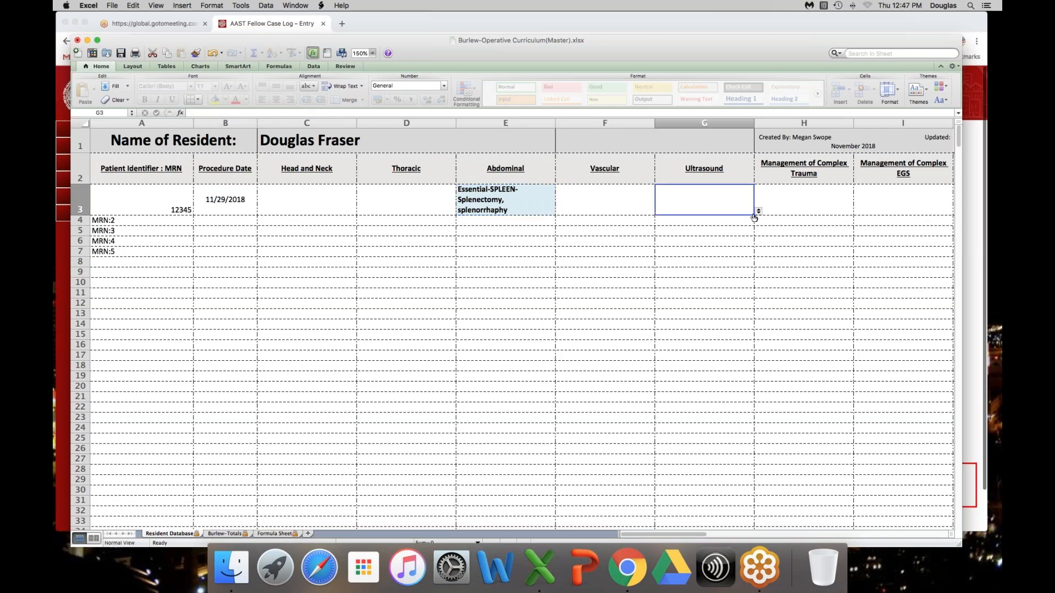
left_click(758, 212)
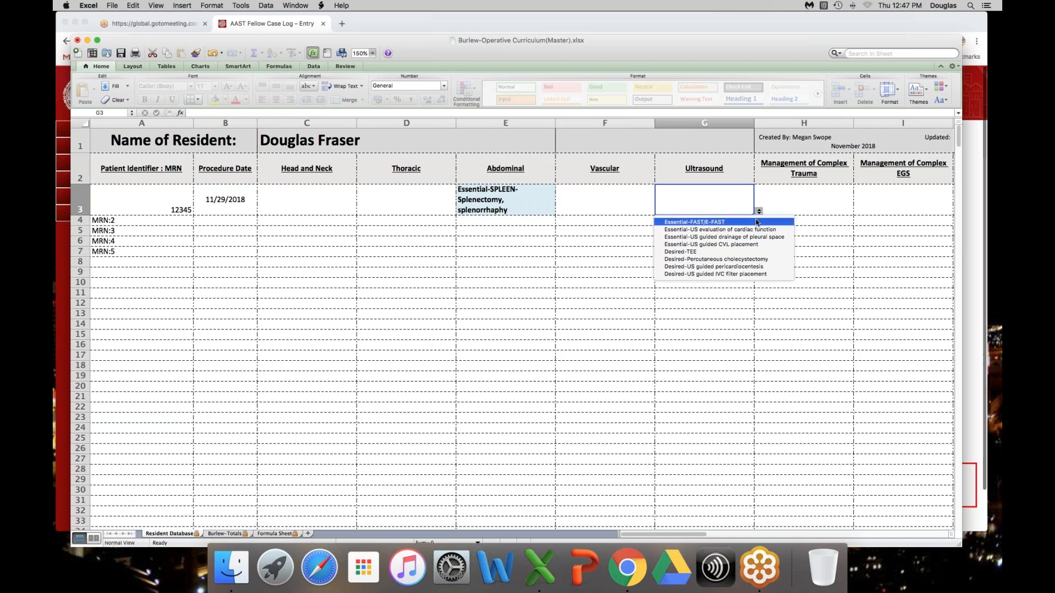
left_click(756, 221)
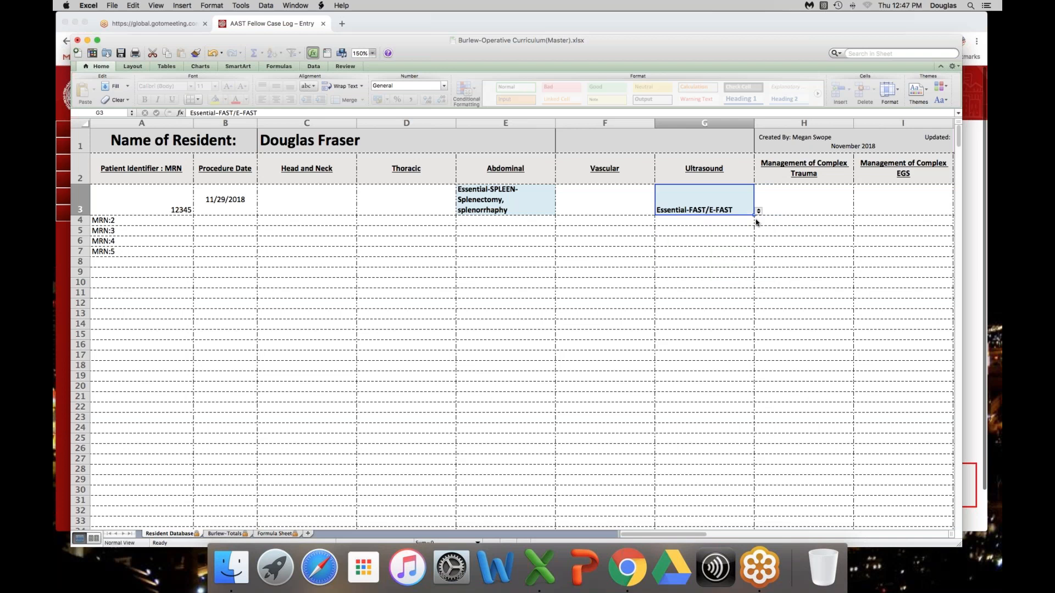
Step: Search the Formula Sheet for "central line" and for "CVL" to find the matching procedure category
left_click_drag(696, 535, 729, 537)
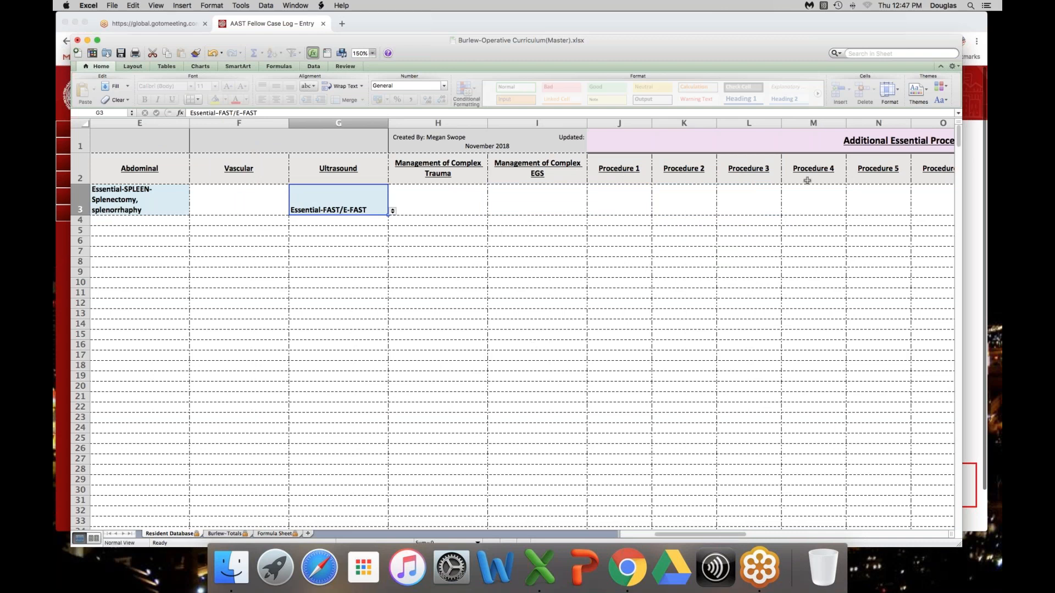
left_click(881, 54)
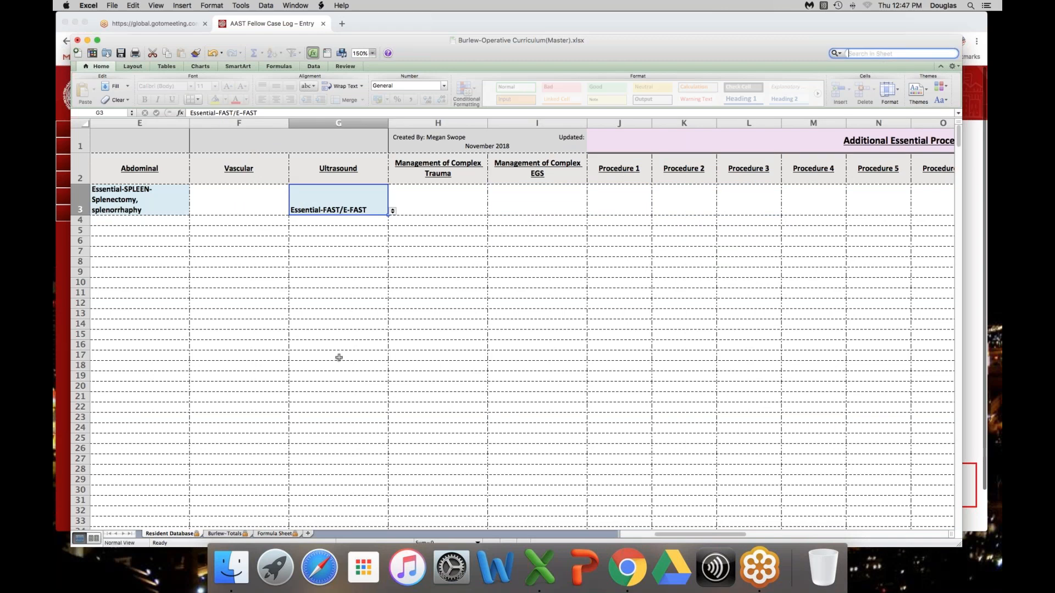
left_click(273, 535)
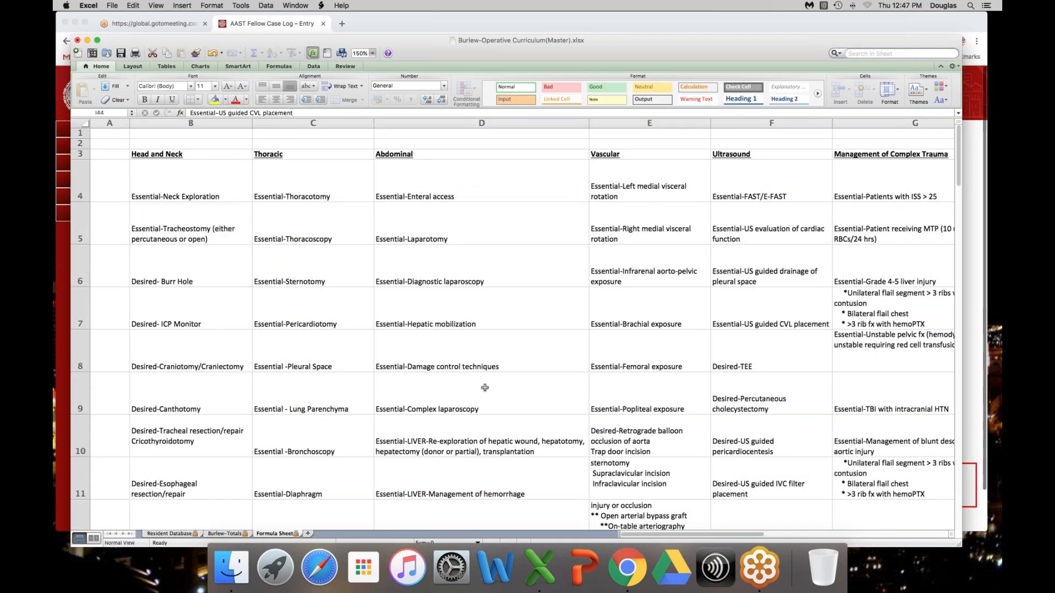
left_click(882, 55)
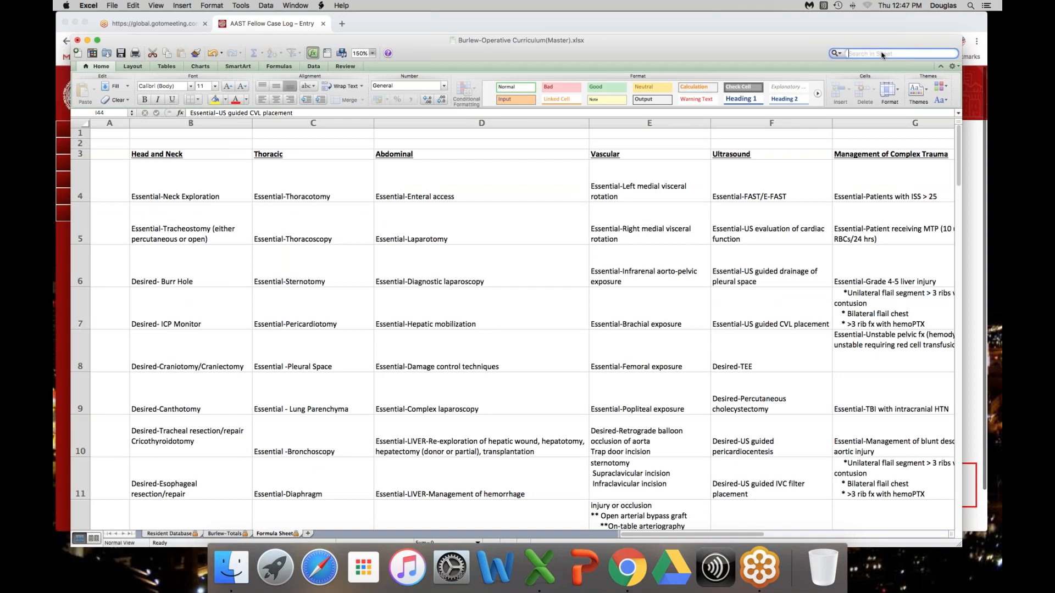
type("central line")
key("Return")
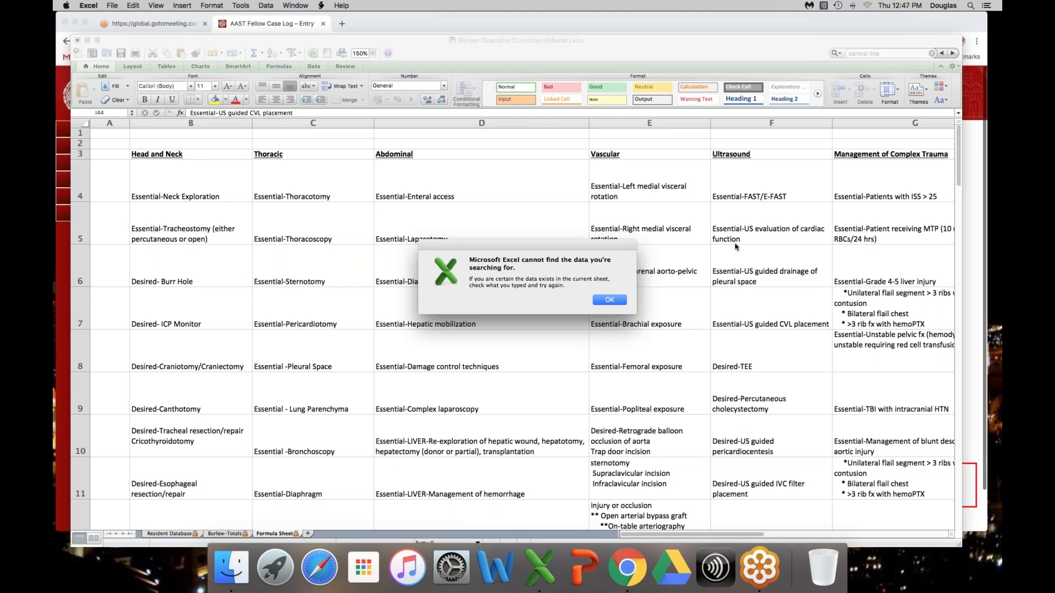
left_click(614, 300)
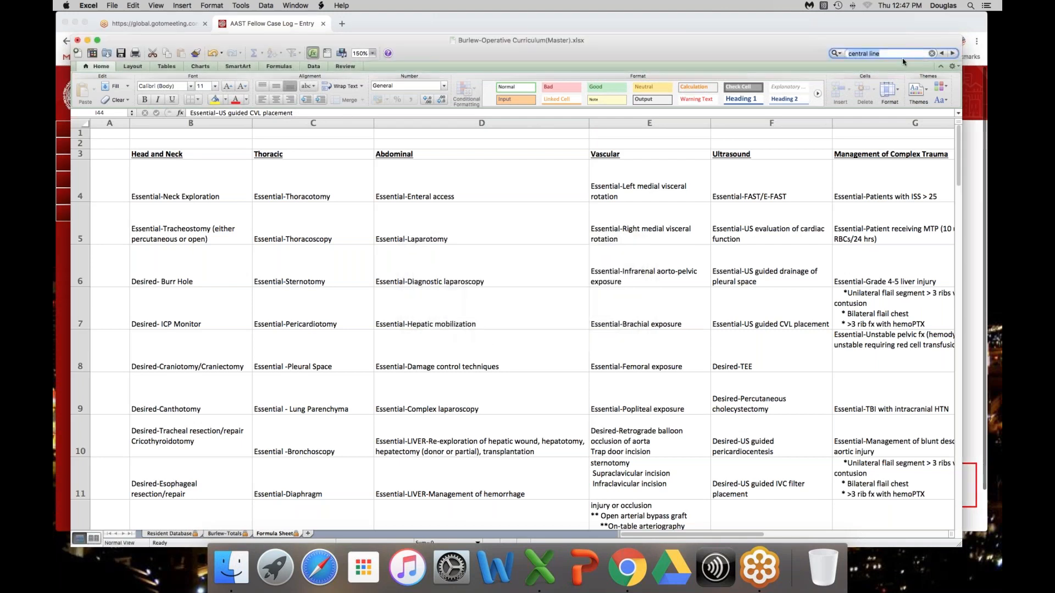
type("CVL")
key("Return")
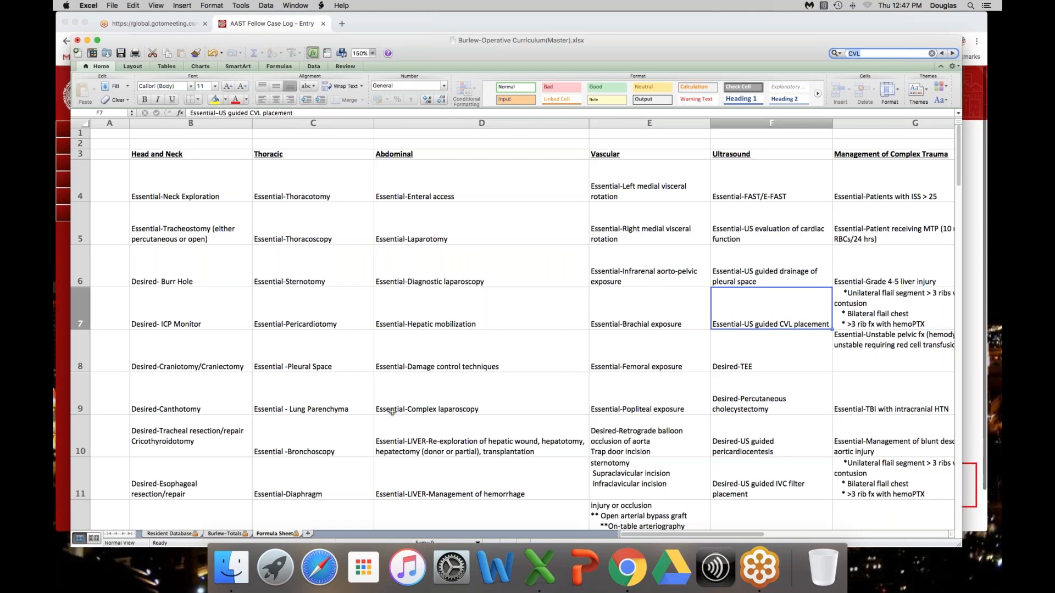
Step: Review the required and completed procedure counts on the Burlew-Totals sheet, and return to the first columns of Resident Database
left_click(232, 534)
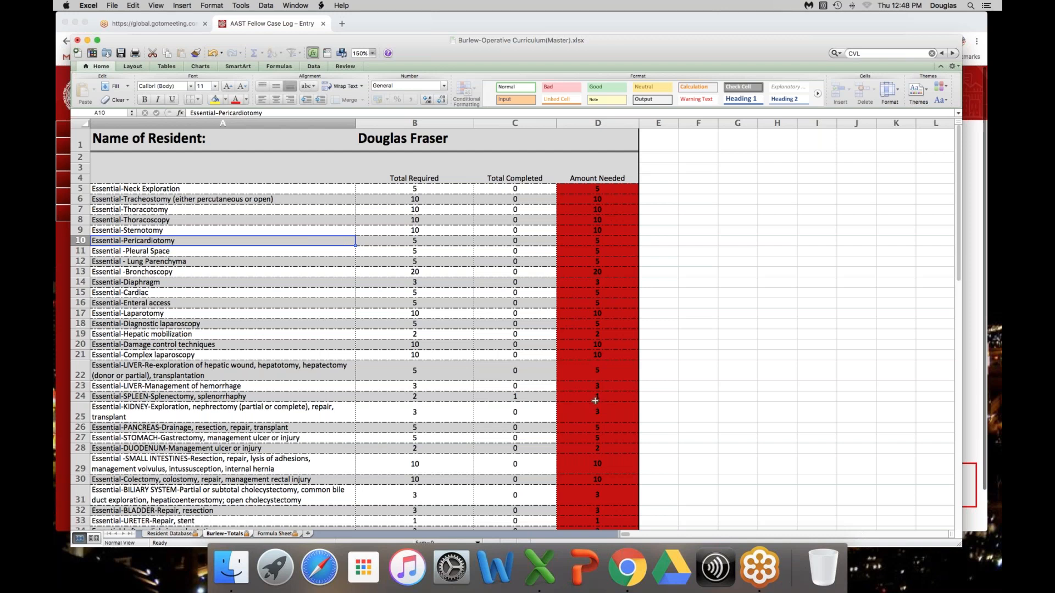
left_click(170, 534)
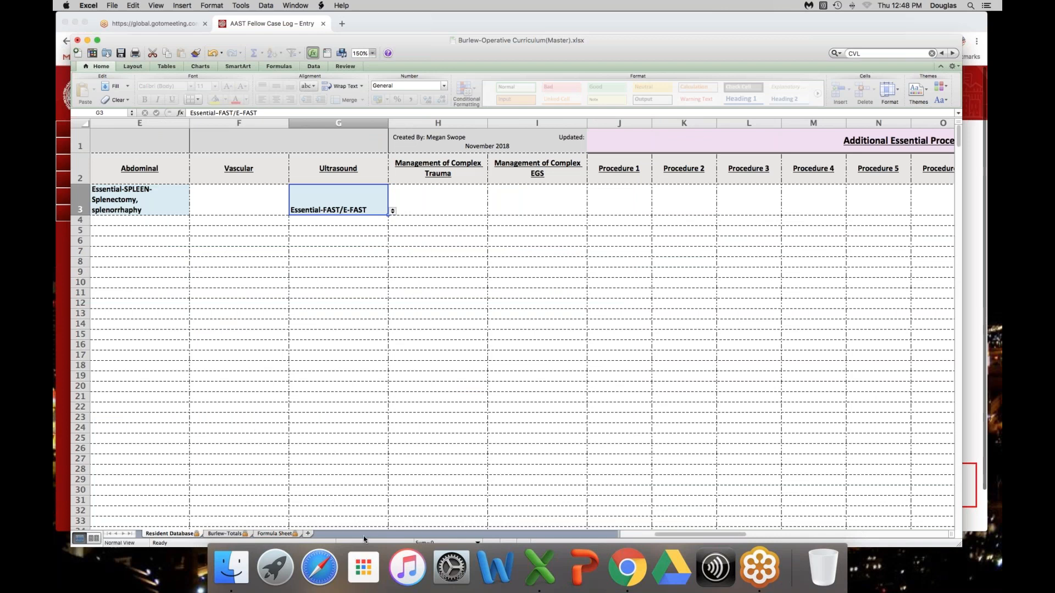
left_click(640, 540)
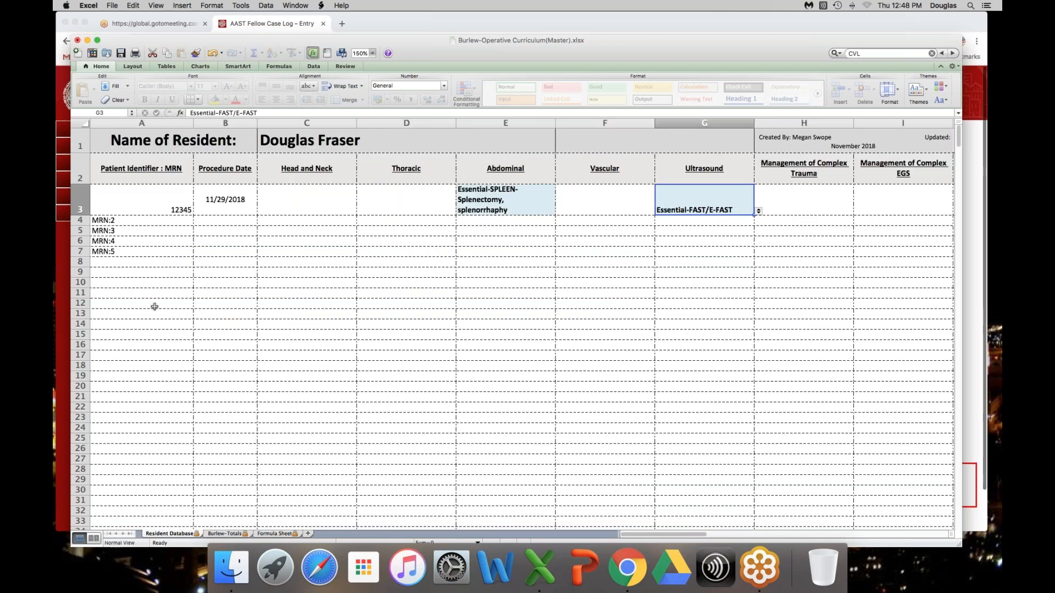
Step: Fill in the second patient row with the patient's MRN and the procedure date 11/30/18
left_click(177, 224)
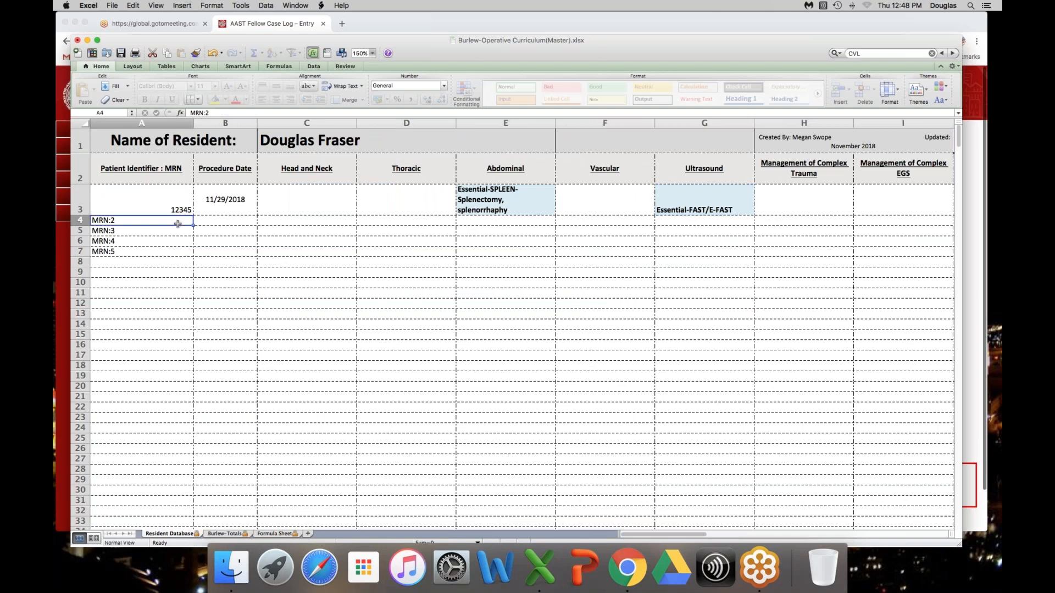
type("45678")
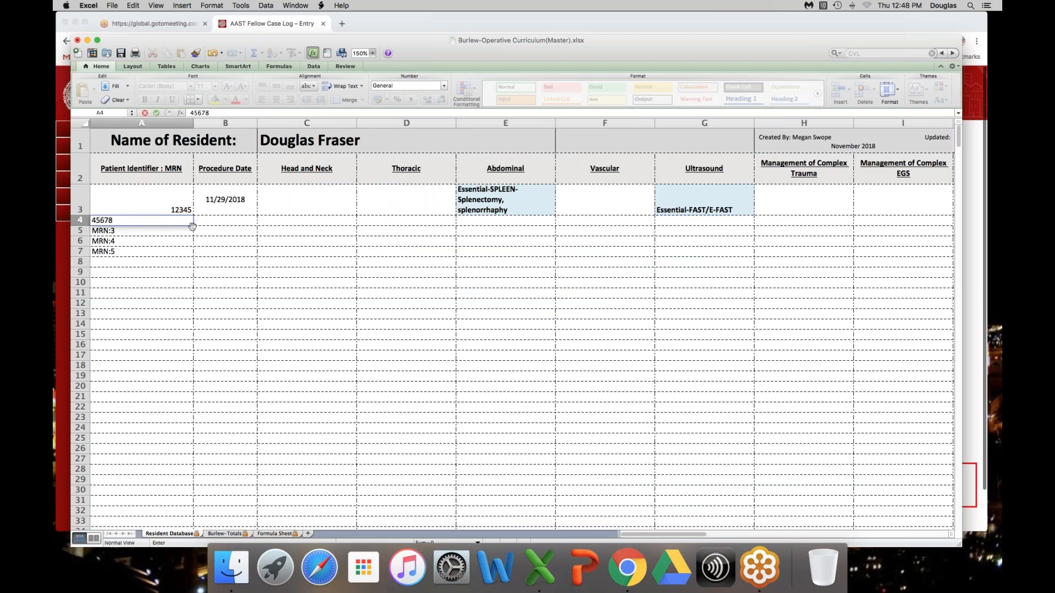
key("Tab")
type("11/30/18")
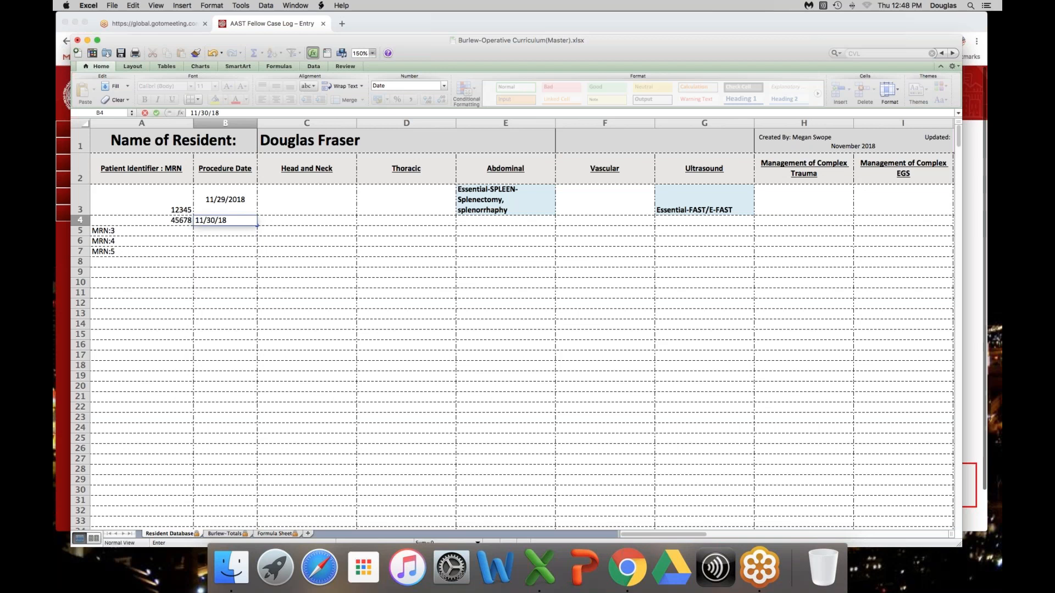
Step: Set the second patient's Abdominal procedure to Essential-SPLEEN-Splenectomy, splenorrhaphy
left_click(513, 220)
left_click(560, 221)
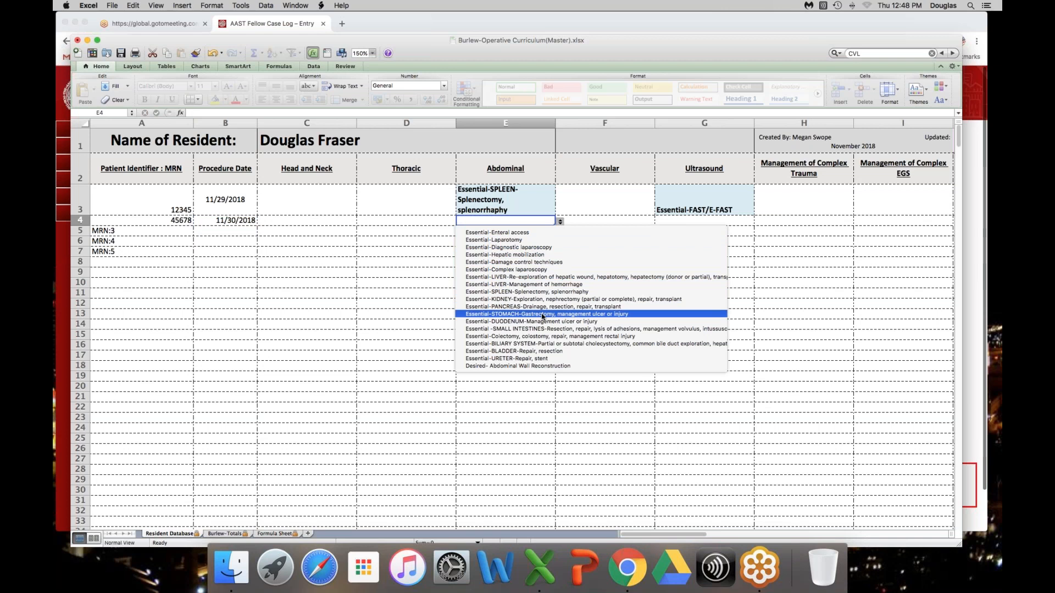
left_click(544, 292)
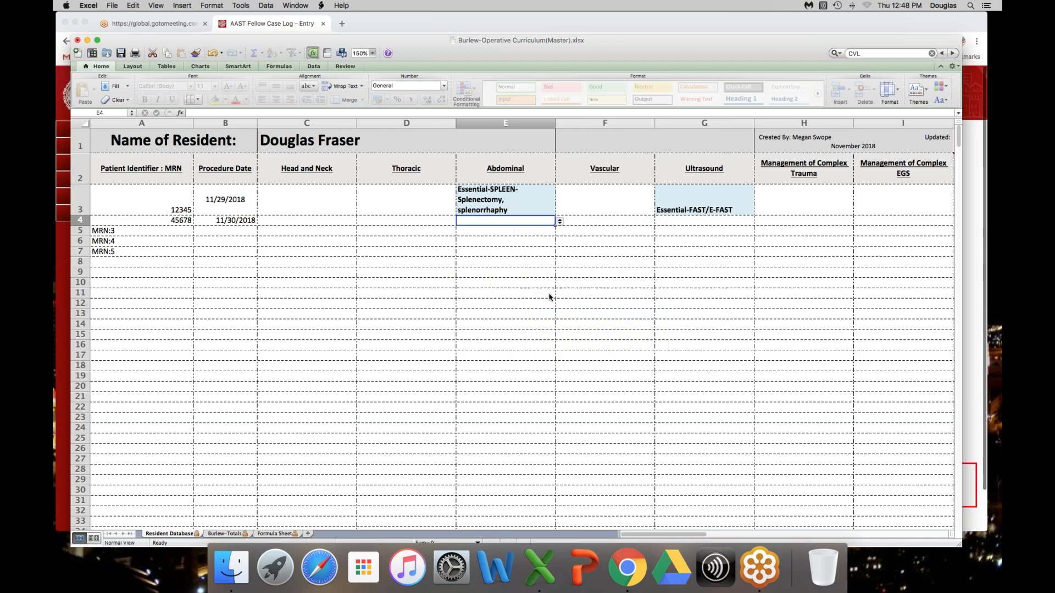
Step: Check the splenectomy row's completed and needed amounts on the Burlew-Totals sheet, and return to Resident Database
left_click(273, 534)
left_click(225, 534)
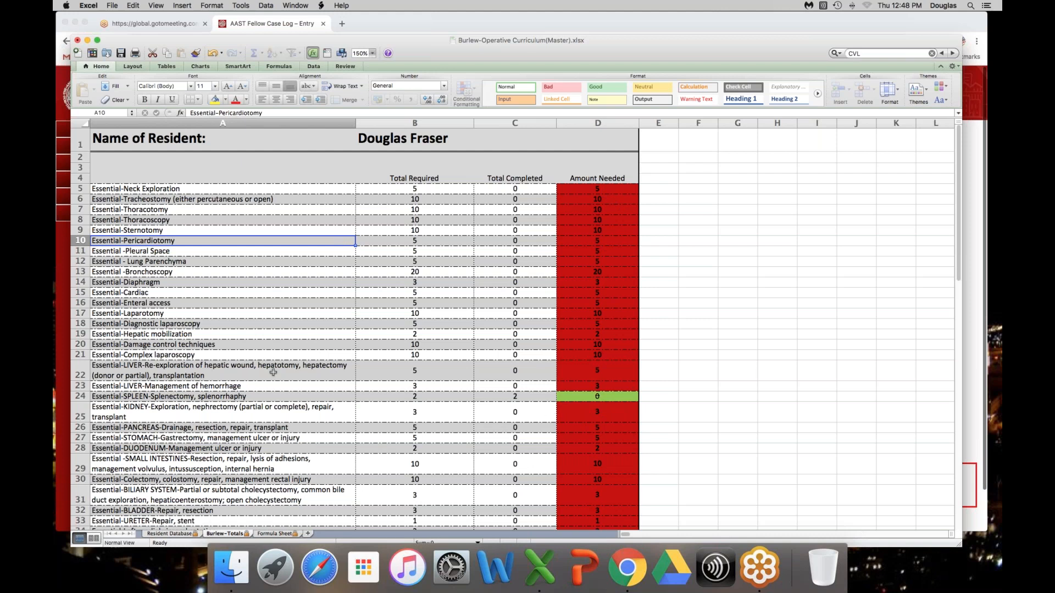
left_click(177, 535)
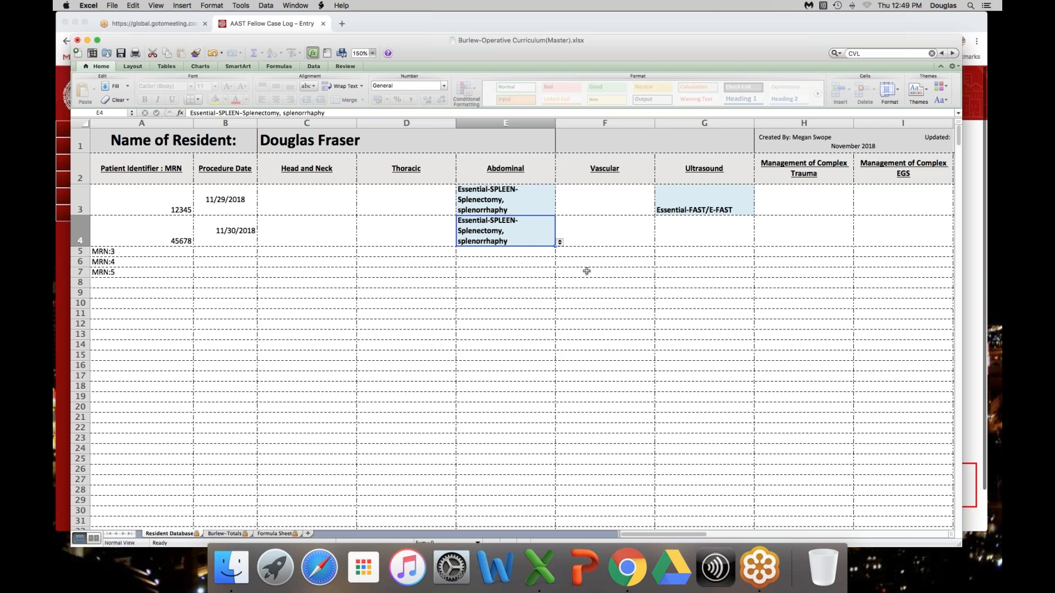
Step: Switch to the AAST Fellow Case Log entry form in Chrome and set the acuity to Emergent < 6 hours and the case type to Trauma
left_click(62, 263)
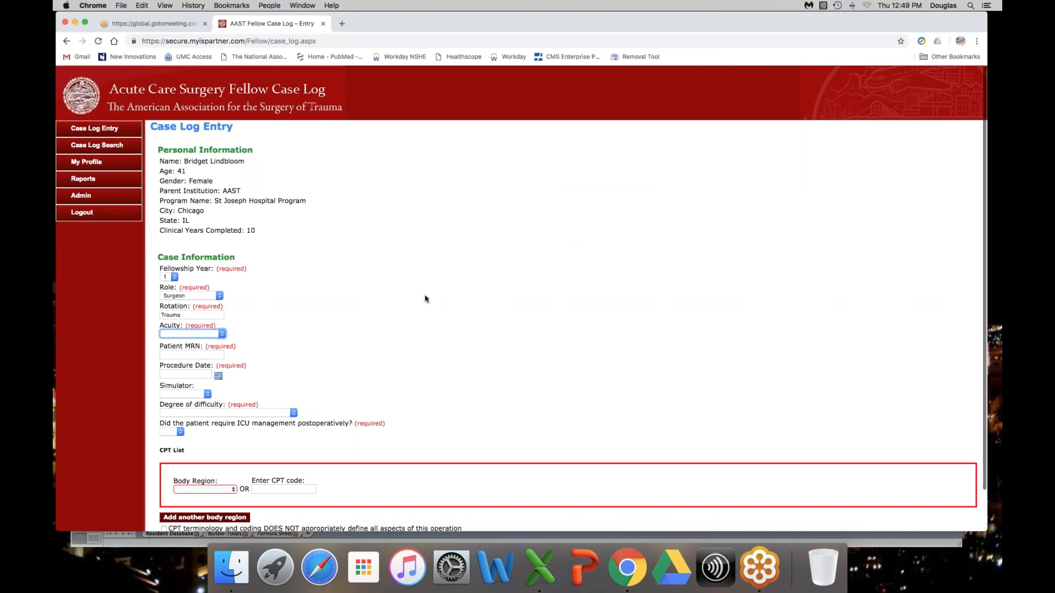
scroll(425, 299, "down", 2)
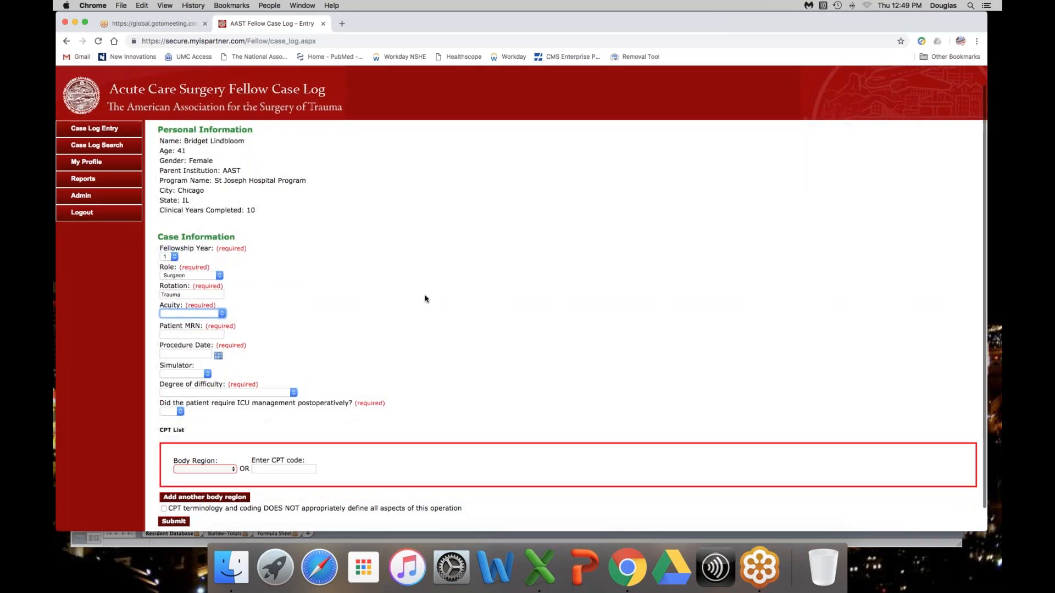
scroll(425, 299, "up", 2)
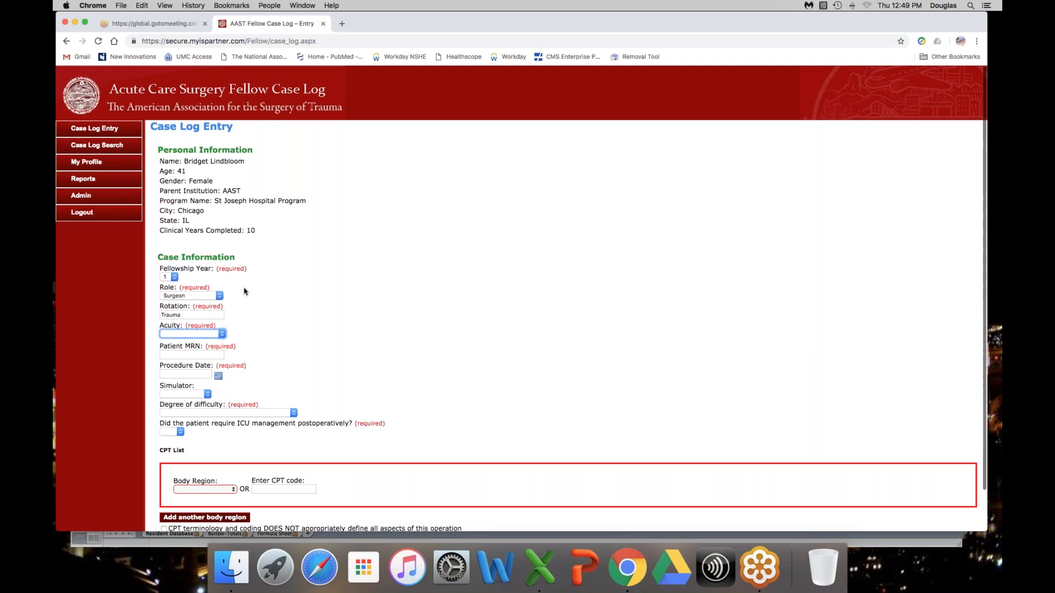
scroll(364, 297, "down", 2)
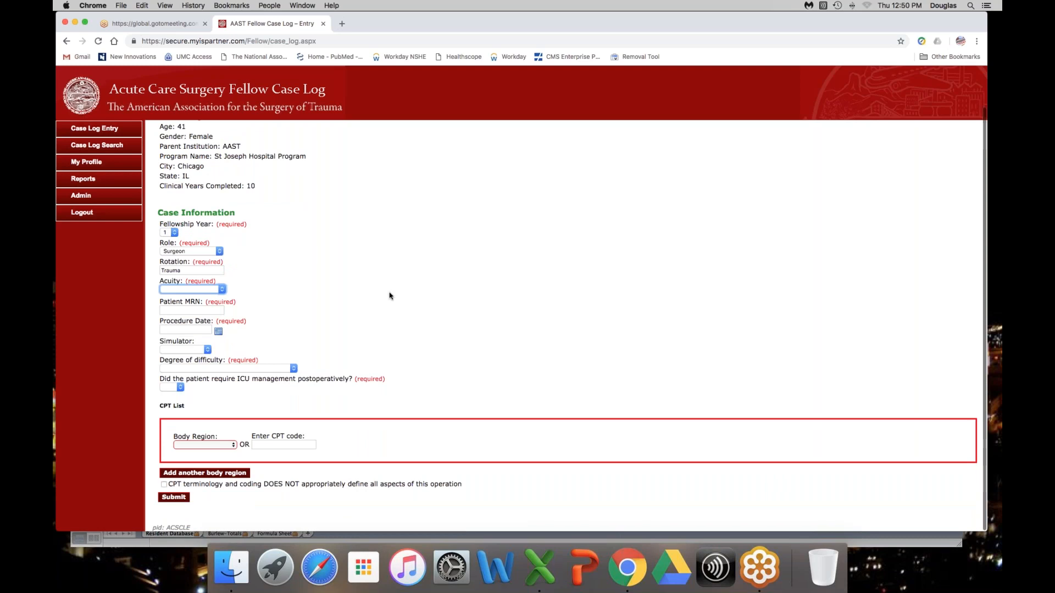
left_click(223, 292)
left_click(211, 306)
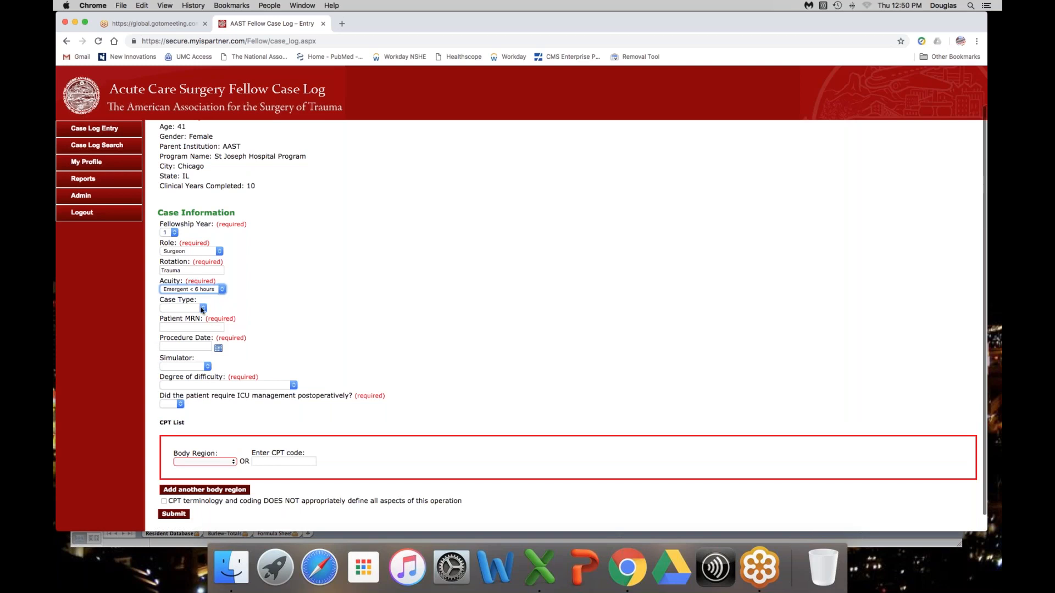
left_click(201, 308)
left_click(202, 332)
Step: Enter the patient's MRN and set the procedure date to 11/29/2018 in the case information
left_click(212, 328)
type("12345")
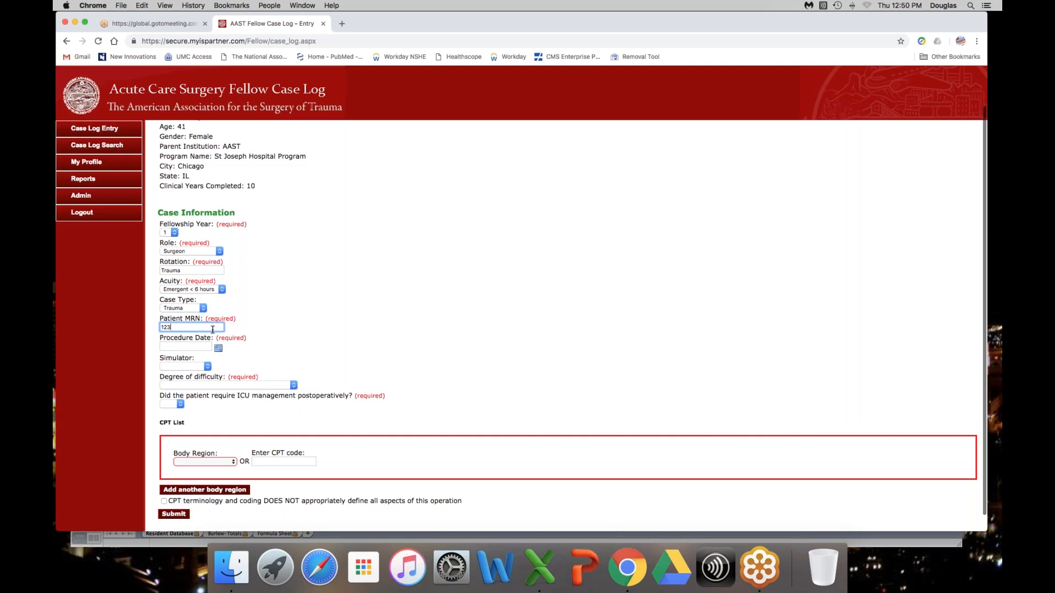
left_click(218, 349)
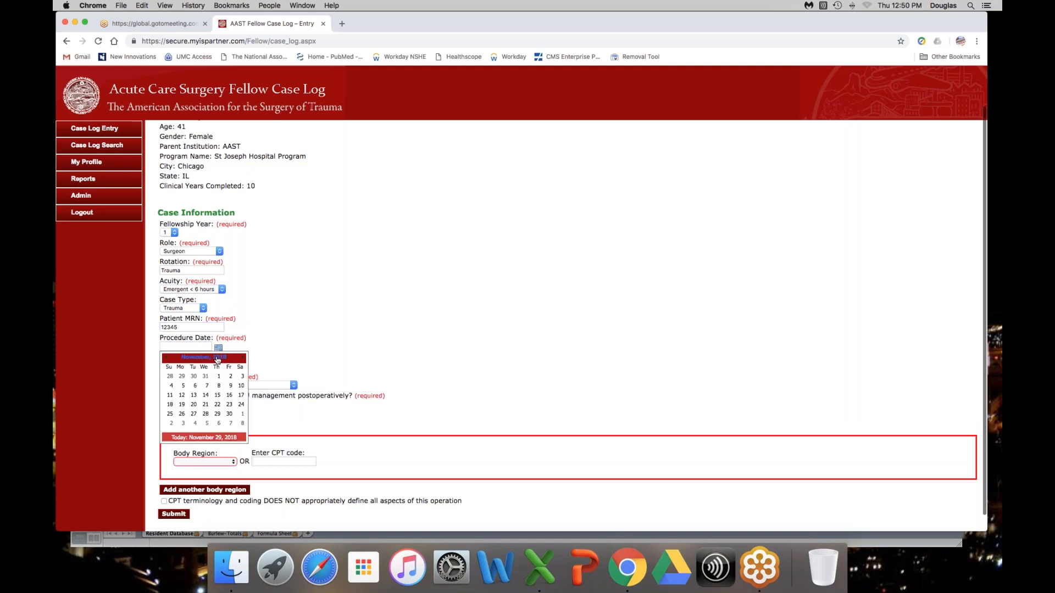
left_click(218, 414)
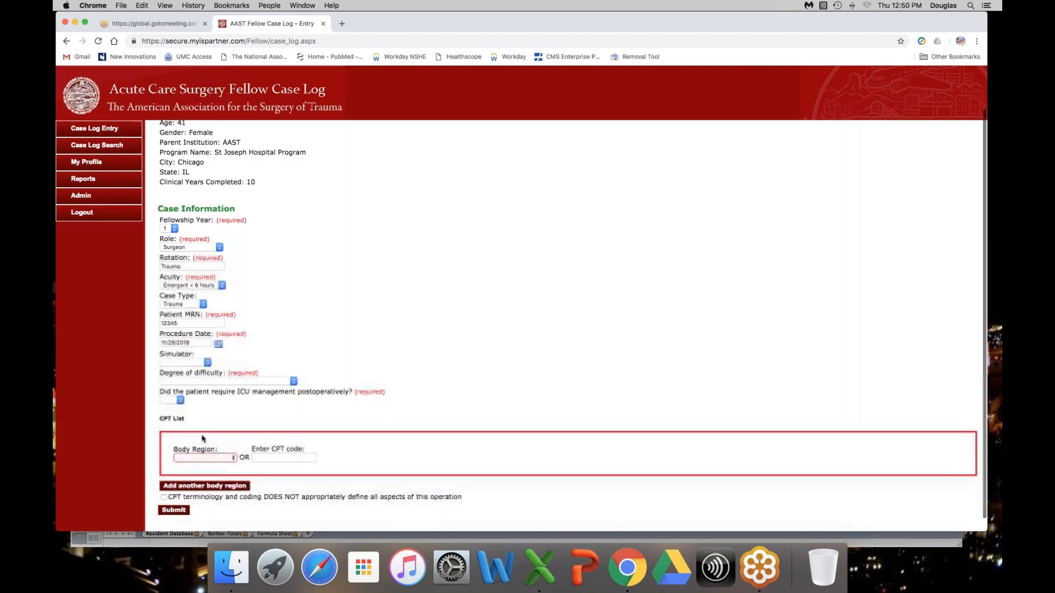
Step: Set the simulator to No, the degree of difficulty to 2: Routine case, and postoperative ICU management to Yes
left_click(207, 365)
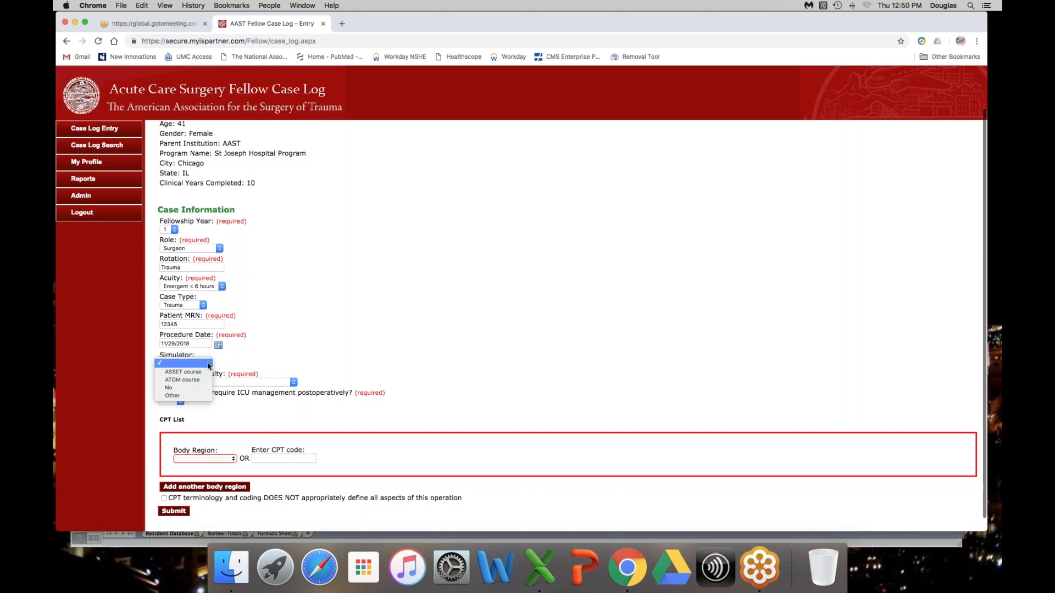
left_click(199, 390)
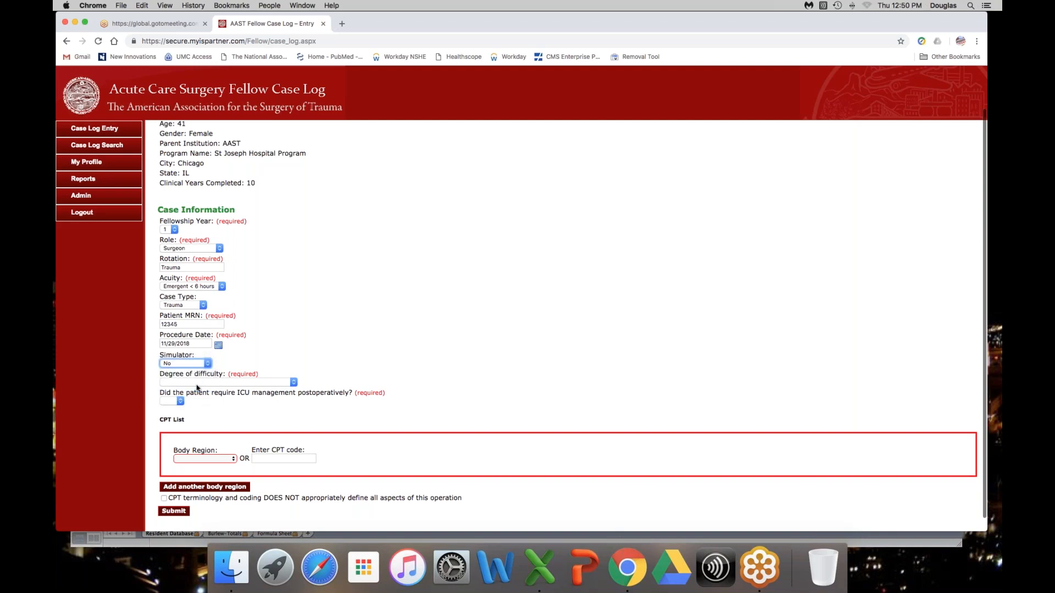
left_click(295, 383)
left_click(288, 400)
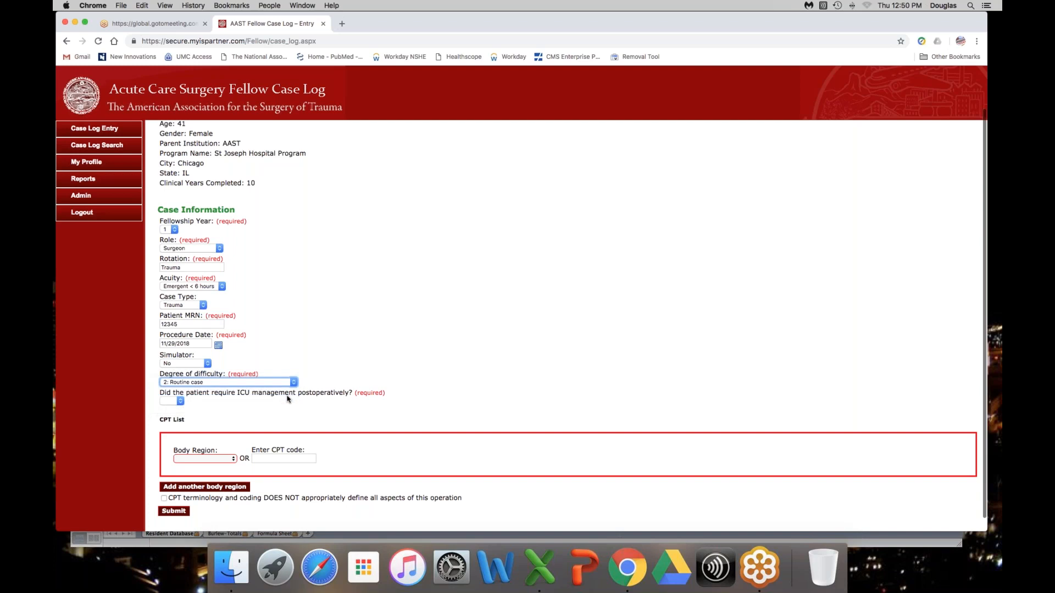
left_click(182, 402)
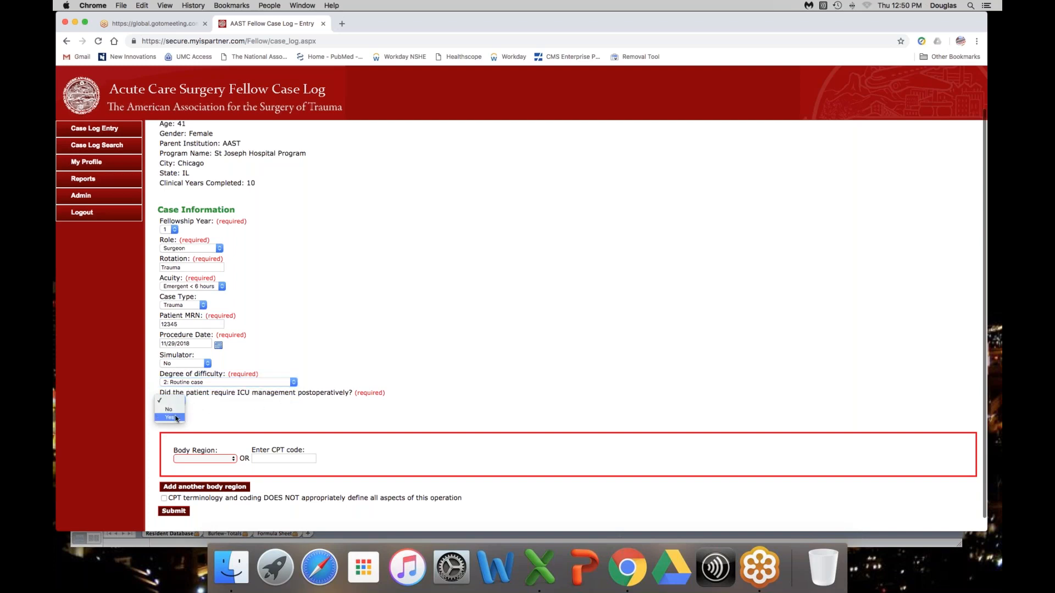
left_click(176, 419)
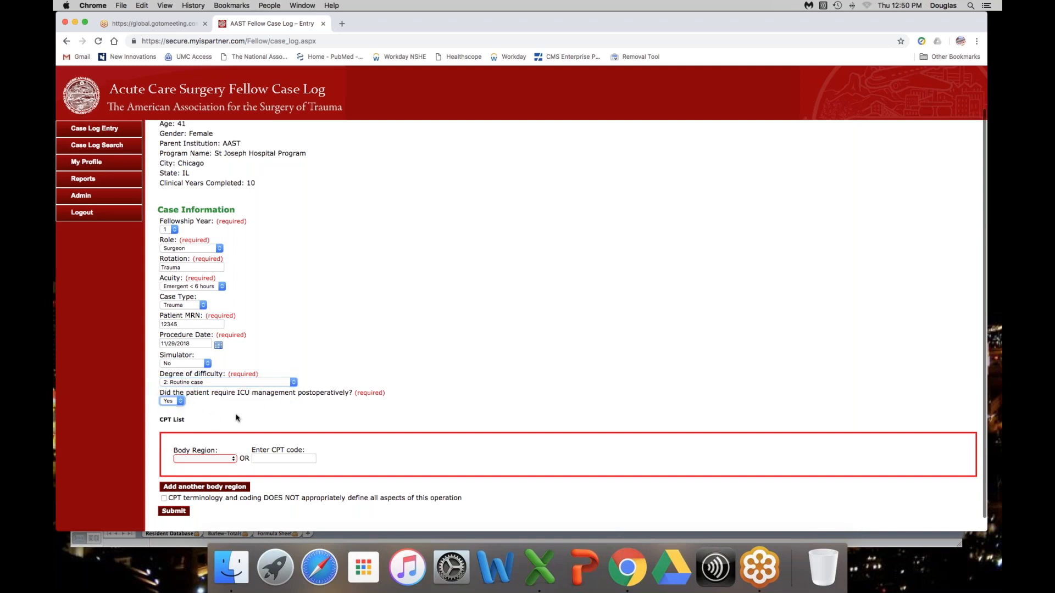
Step: Set the CPT list's body region to Abdominal and its exposure/incision to Laparotomy
scroll(236, 418, "up", 1)
scroll(236, 418, "down", 2)
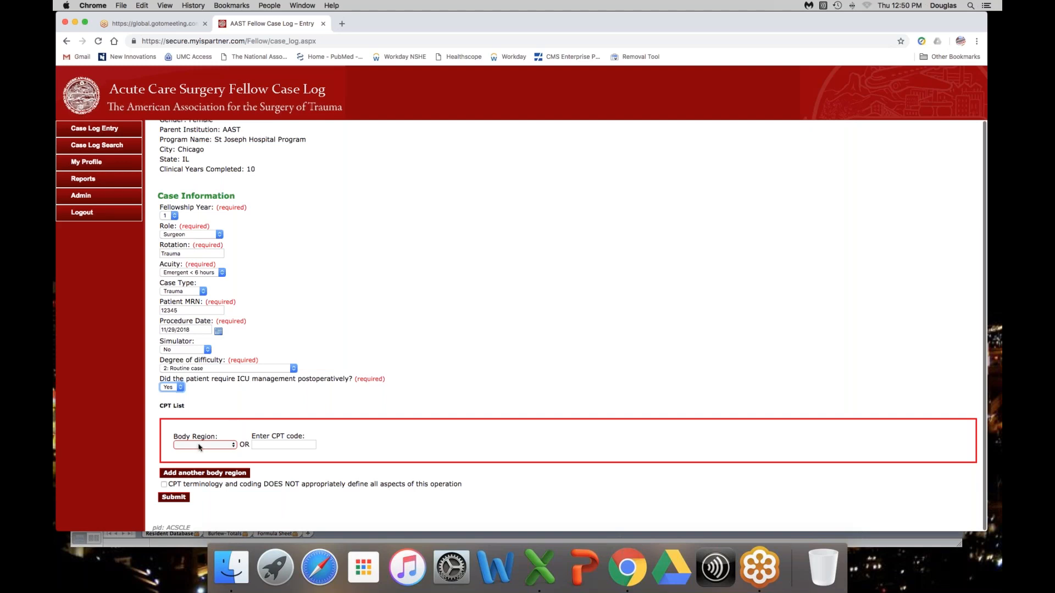
left_click(233, 447)
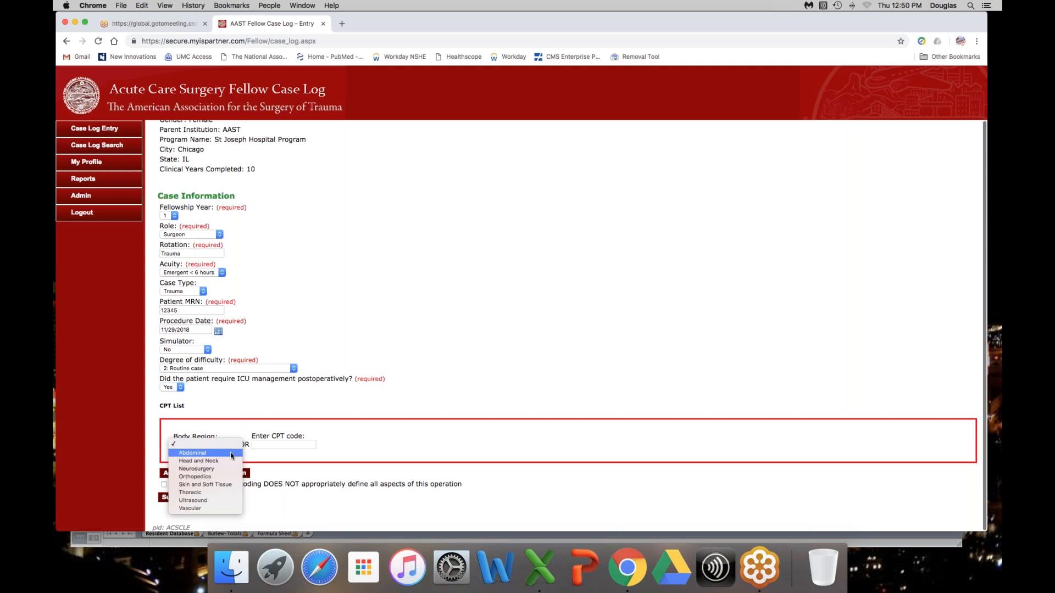
left_click(229, 453)
left_click(256, 465)
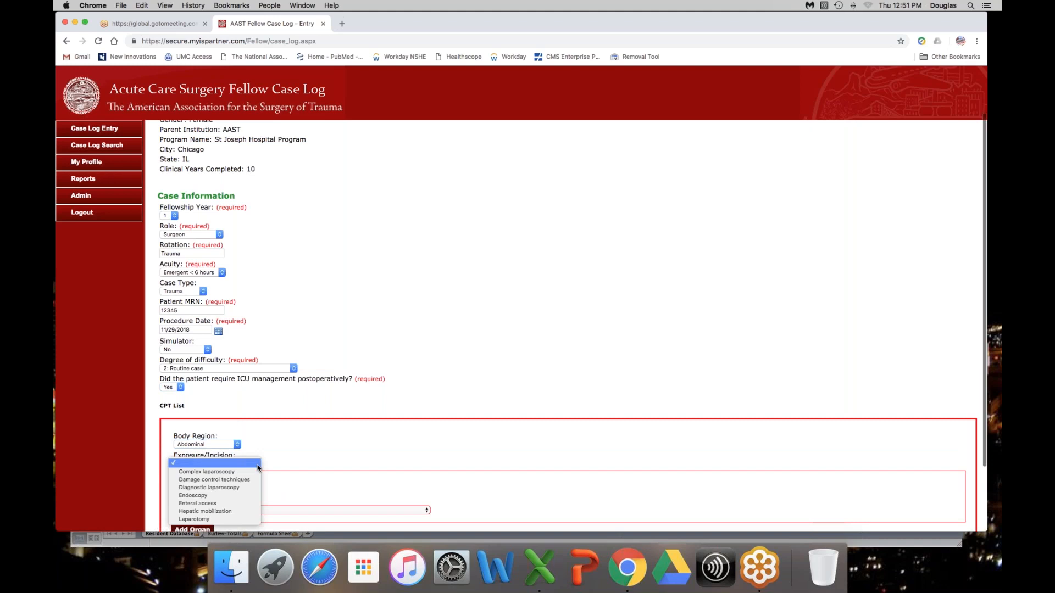
left_click(231, 519)
scroll(307, 477, "down", 2)
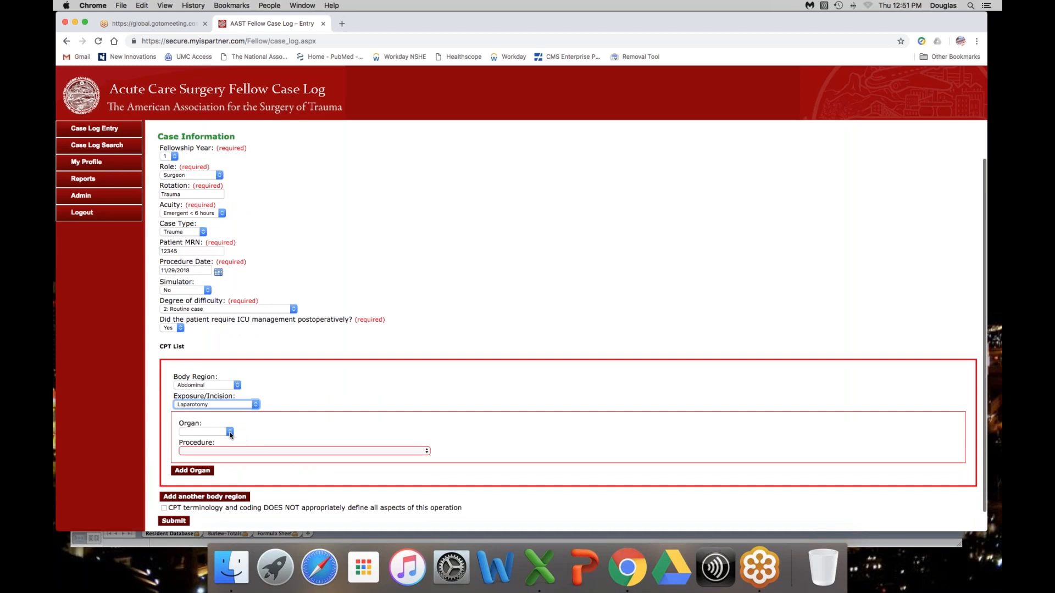
Step: Set the organ to Spleen, the procedure to Splenectomy, splenorrhaphy, and the CPT to 38100 - Splenectomy; total (separate procedure)
left_click(230, 431)
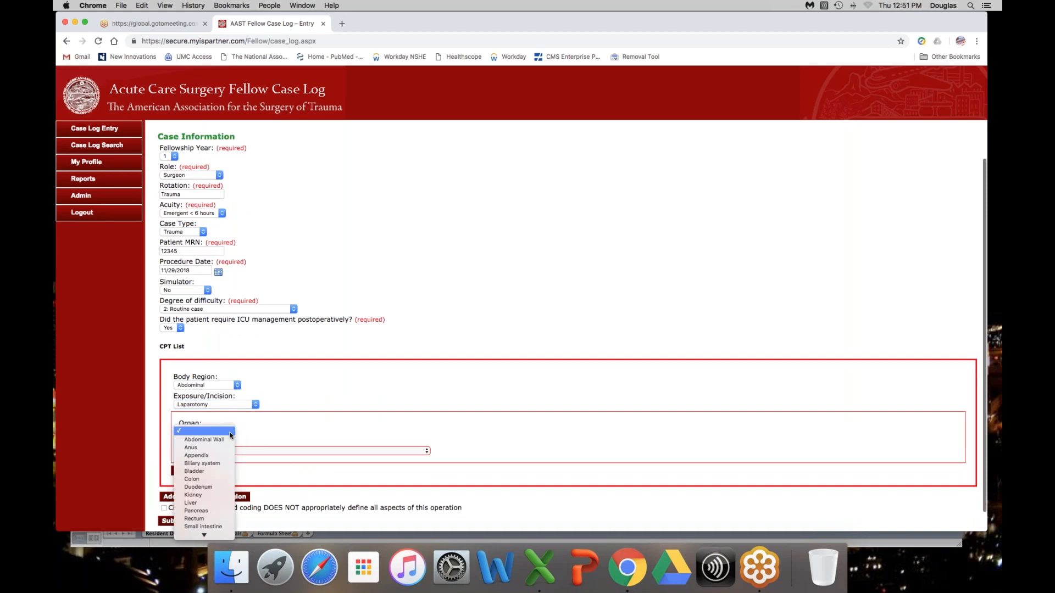
scroll(221, 521, "down", 1)
left_click(221, 518)
left_click(266, 455)
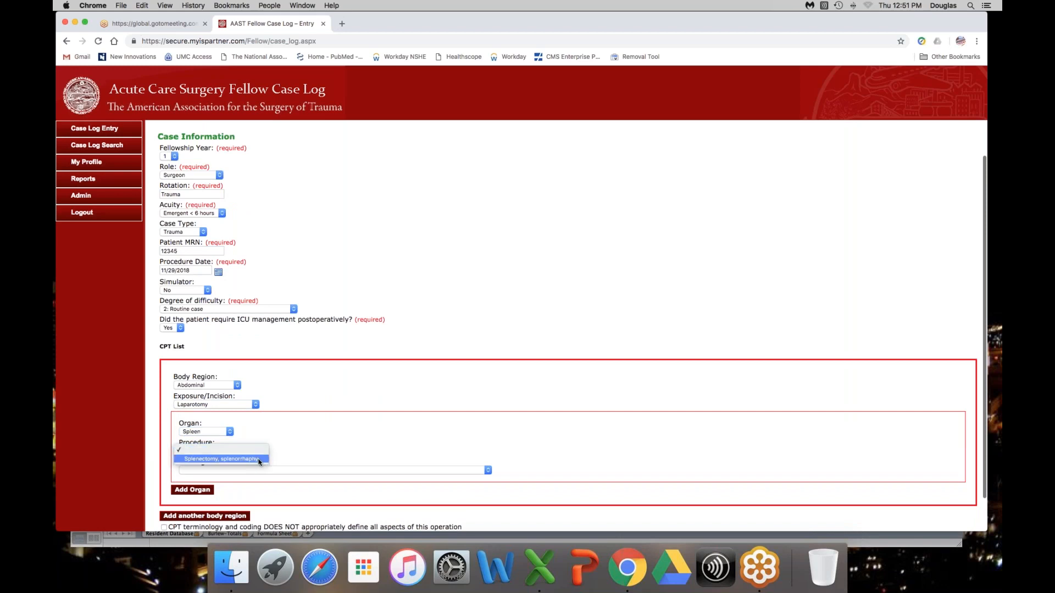
left_click(259, 459)
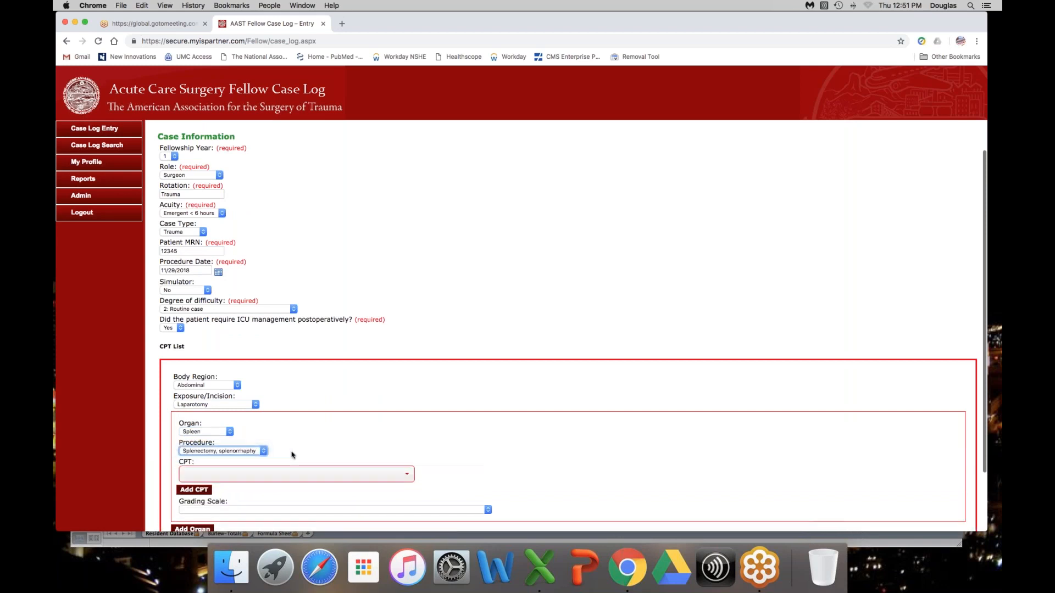
left_click(409, 475)
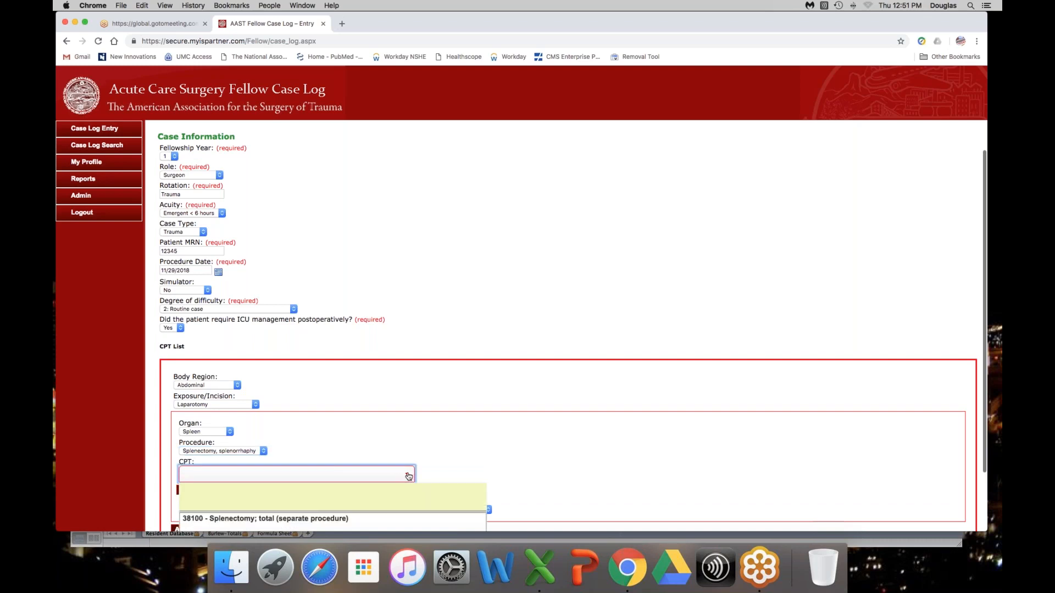
scroll(359, 445, "down", 2)
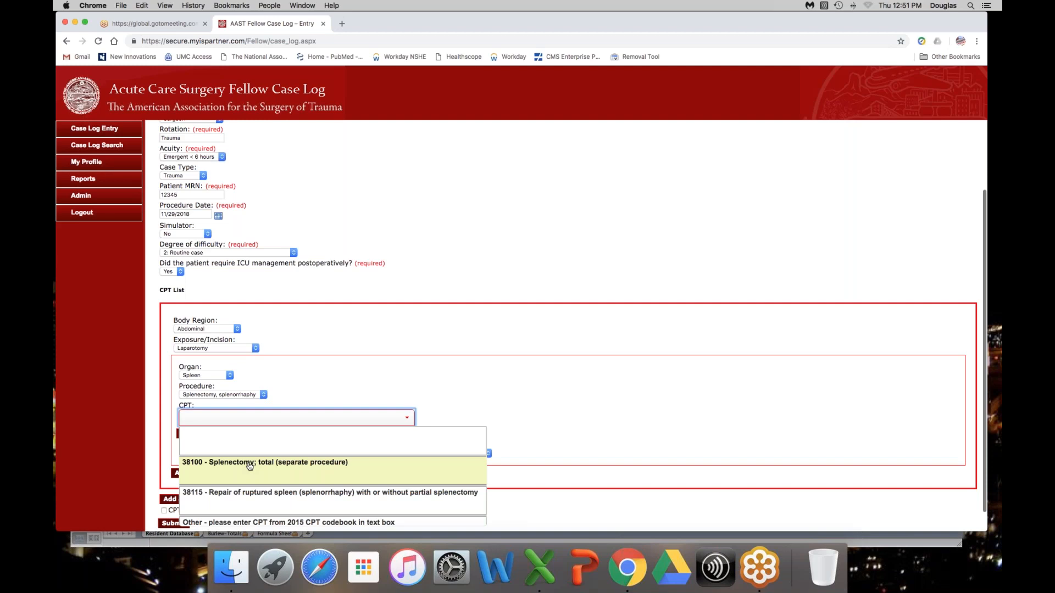
left_click(250, 466)
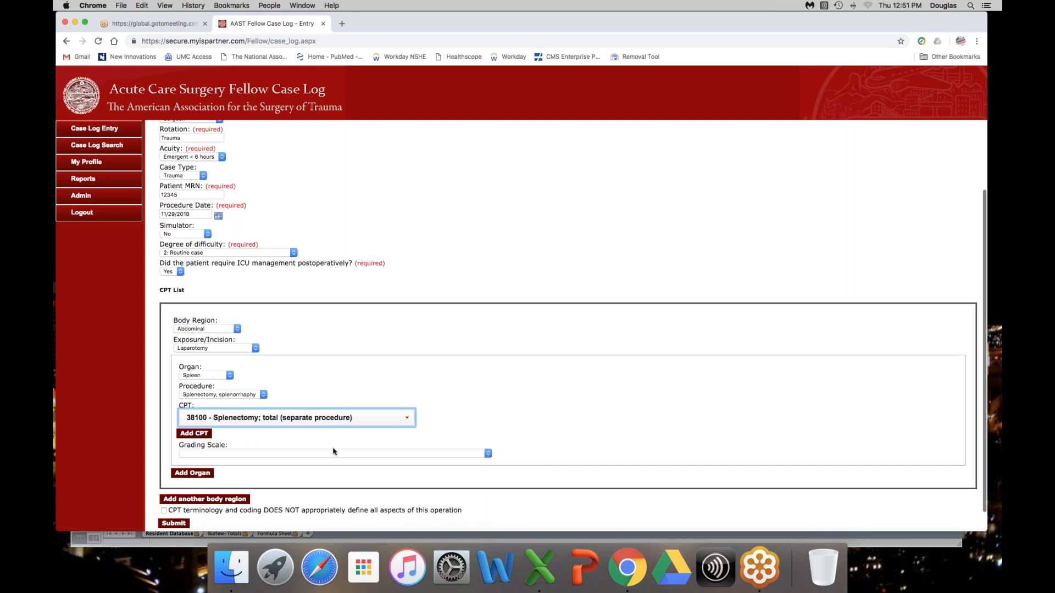
Step: Set the spleen injury's grading scale to V - Laceration - Completely shattered spleen
scroll(334, 447, "down", 1)
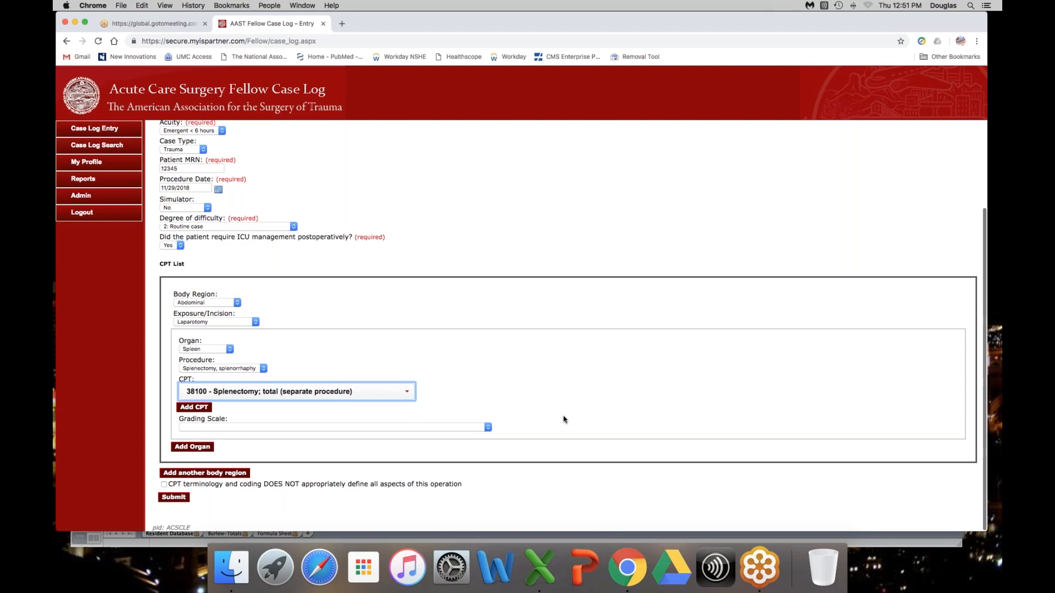
left_click(488, 427)
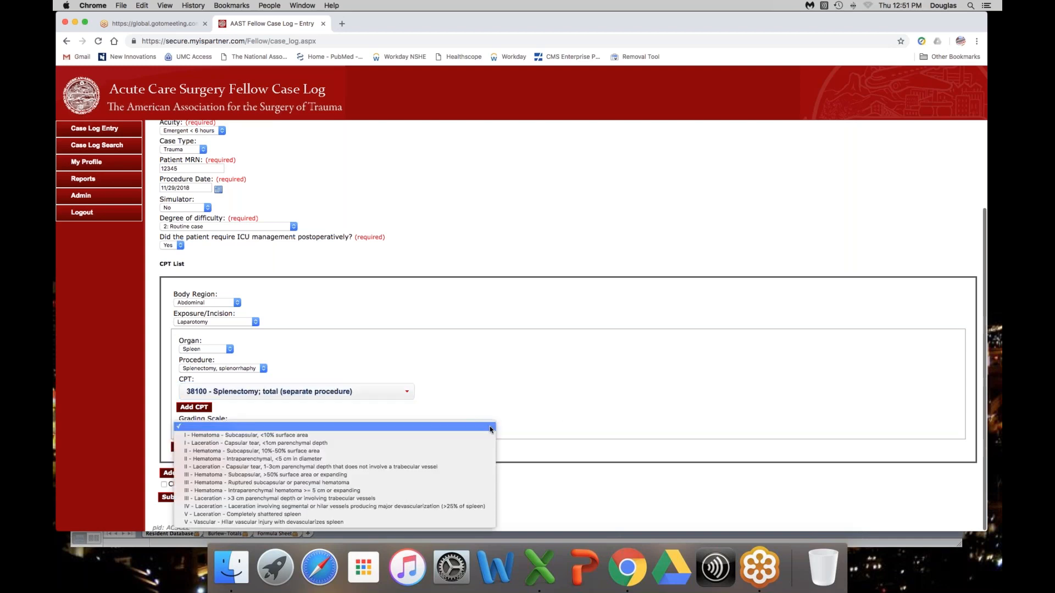
left_click(459, 515)
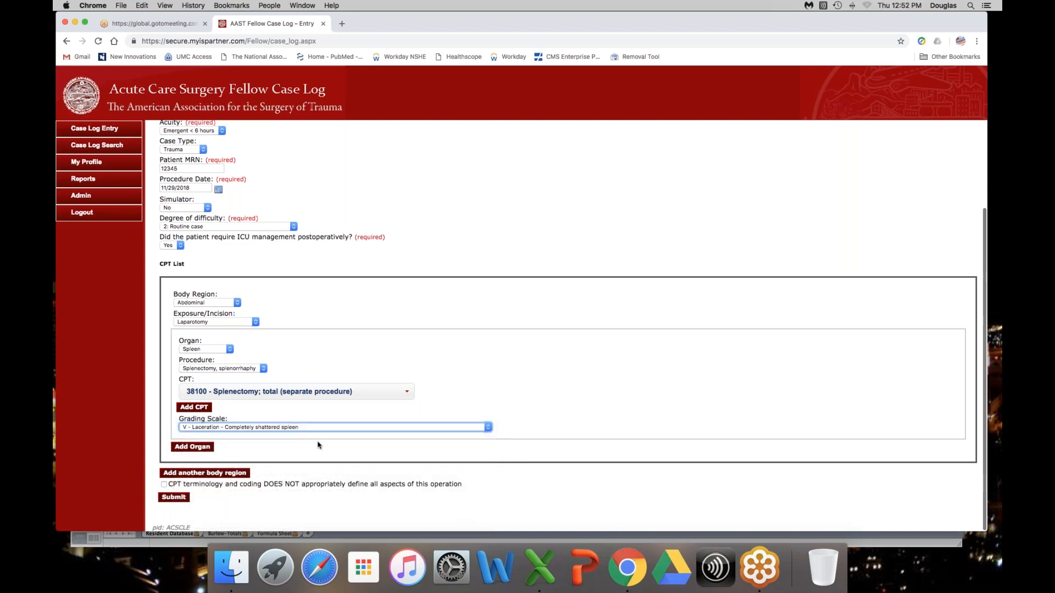
Step: Add a second body region for the Thoracic lung parenchyma procedure with CPT code 32110, Thoracotomy with control of traumatic hemorrhage
left_click(218, 474)
scroll(365, 476, "down", 3)
left_click(284, 444)
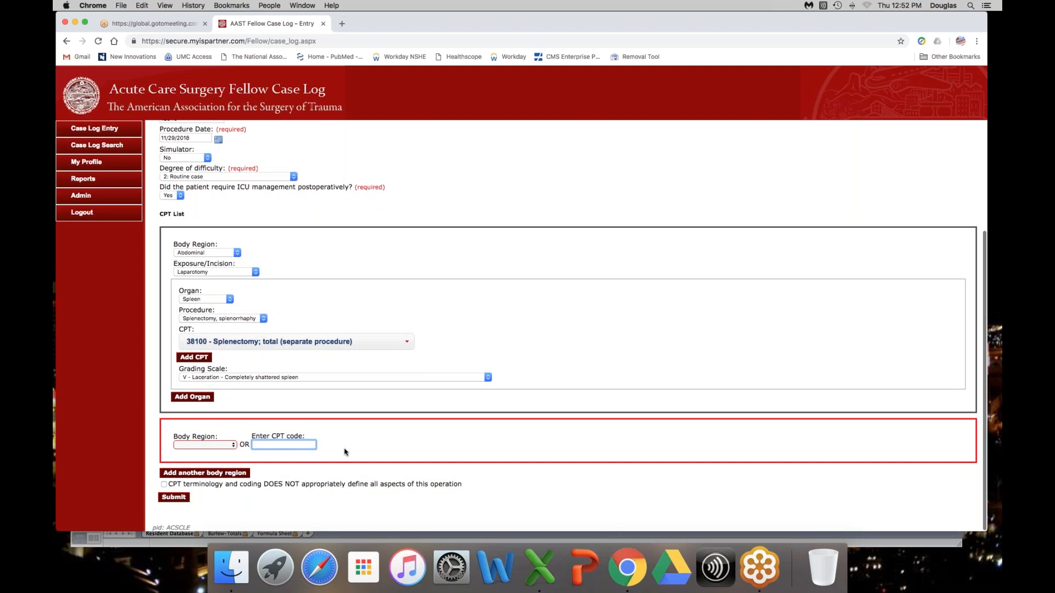
type("10")
left_click(321, 456)
scroll(322, 455, "down", 1)
scroll(326, 449, "down", 5)
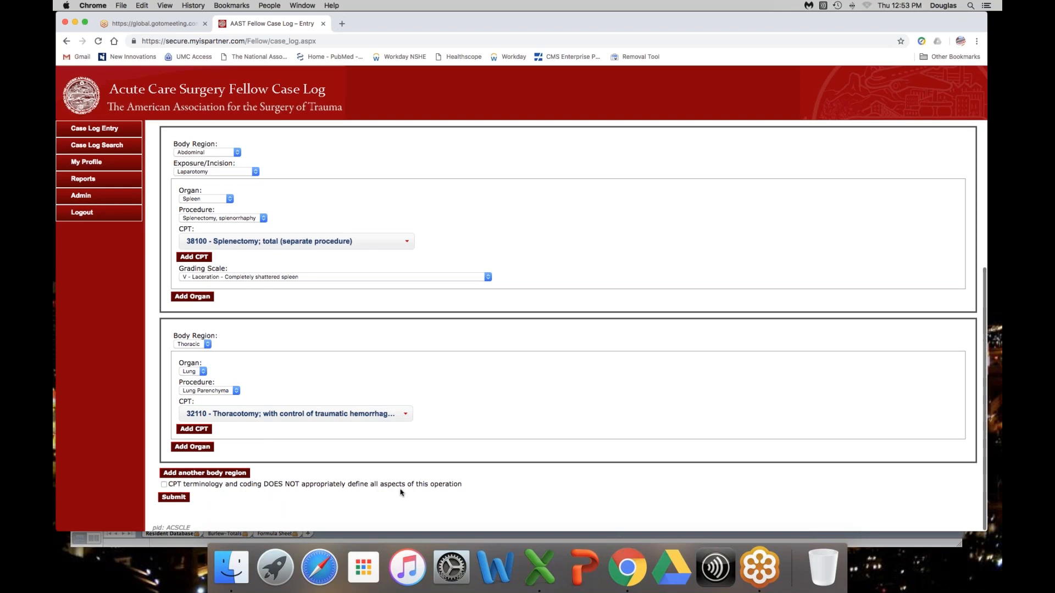
Step: Flag that CPT terminology does not define all aspects of this operation, and describe the chest tube placed as a non-CPT definable aspect
left_click(164, 484)
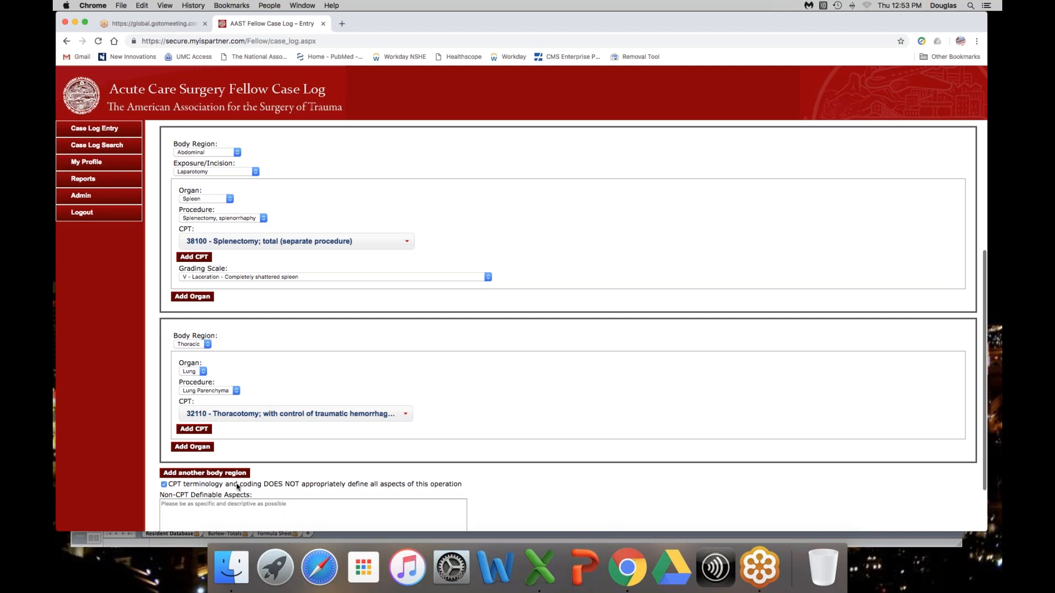
scroll(300, 482, "down", 3)
left_click(301, 469)
type("che")
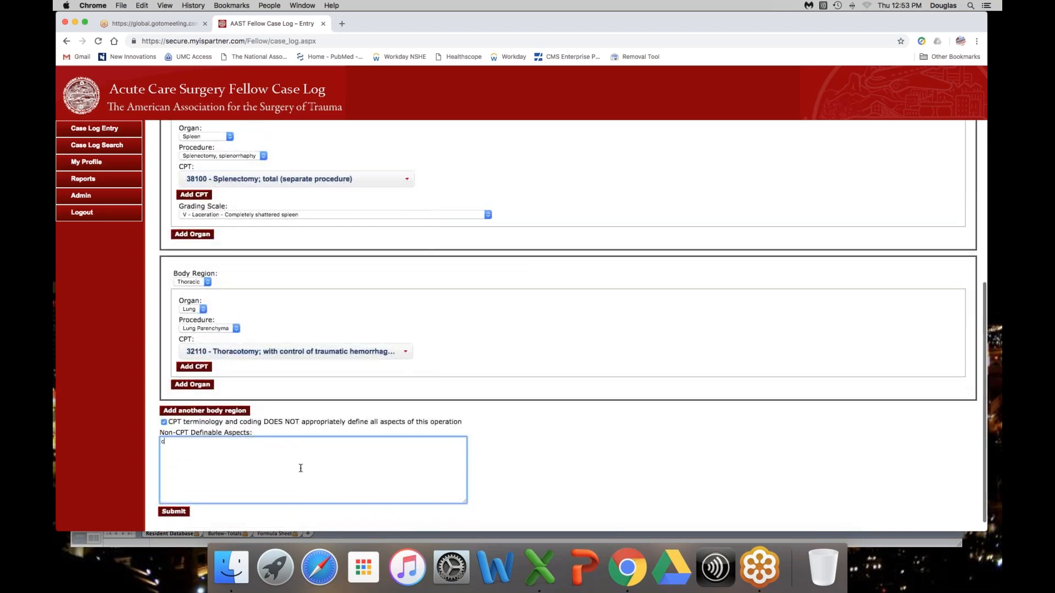
type("st tube placed, tractomy")
Step: Submit the completed case log entry and dismiss the confirmation message
left_click(174, 513)
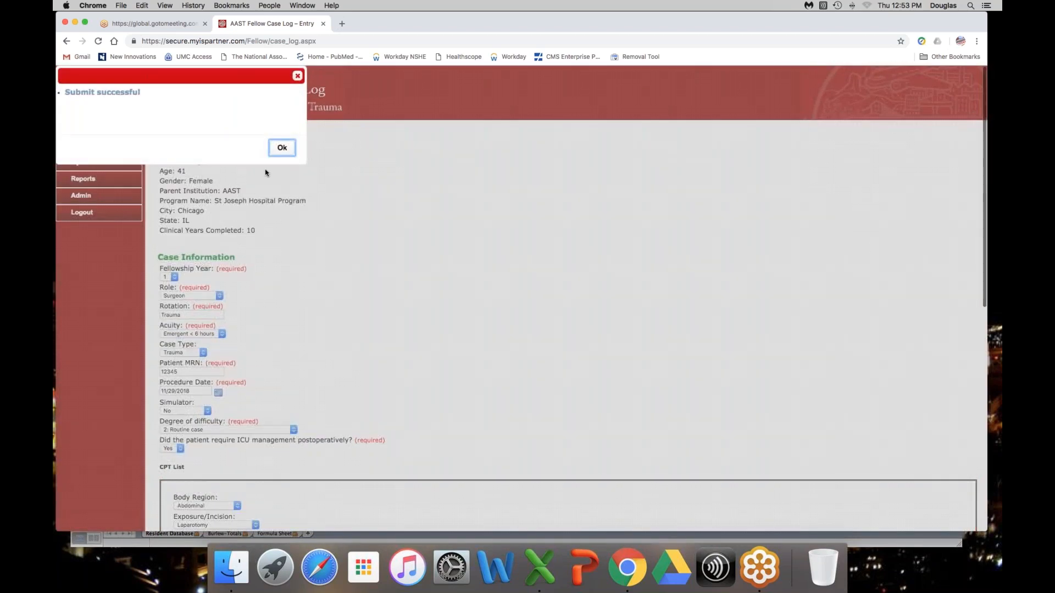
left_click(277, 149)
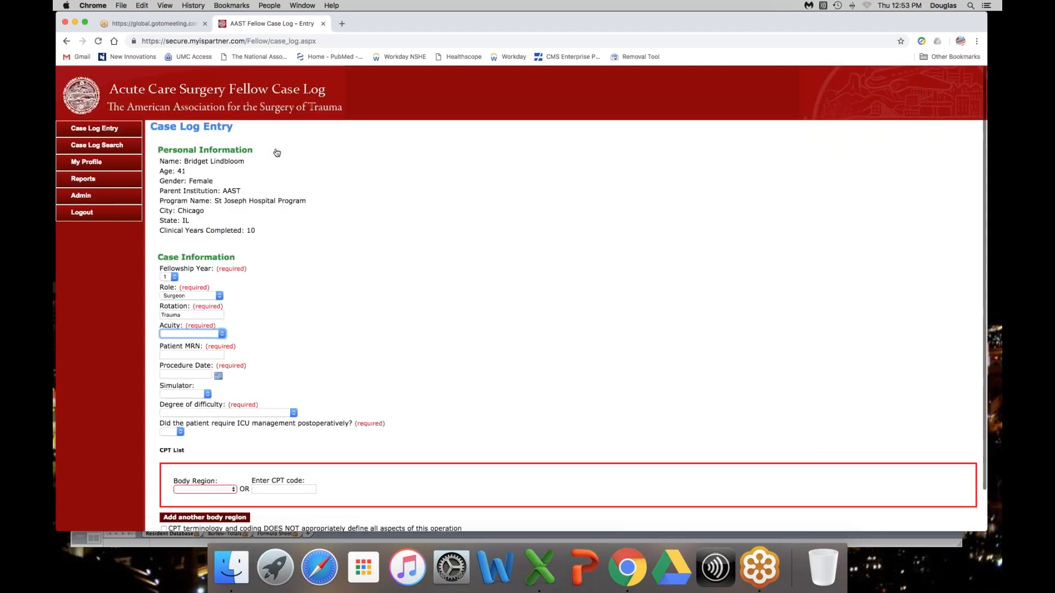
scroll(368, 299, "down", 2)
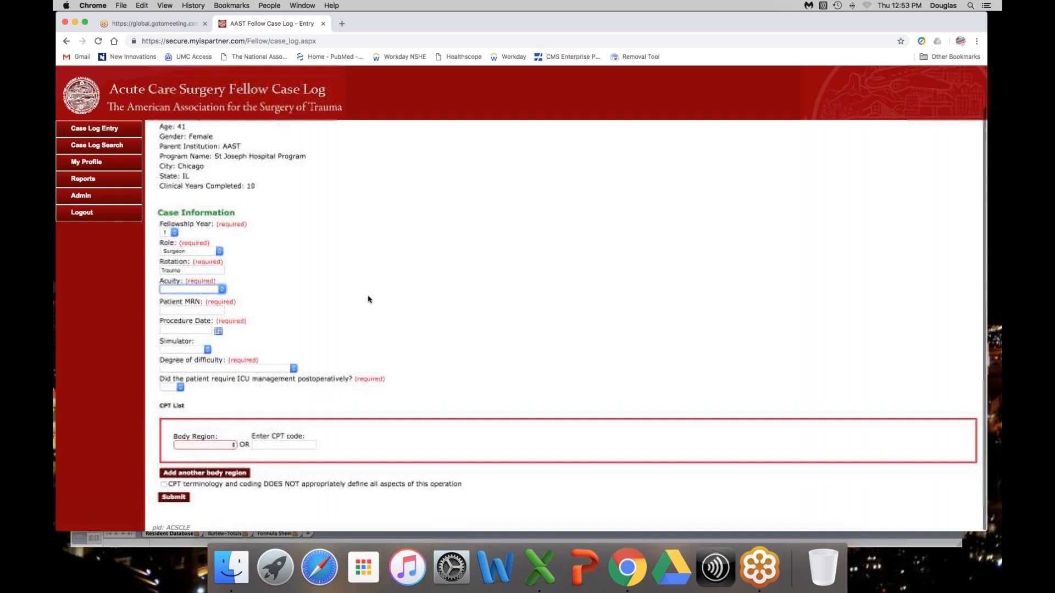